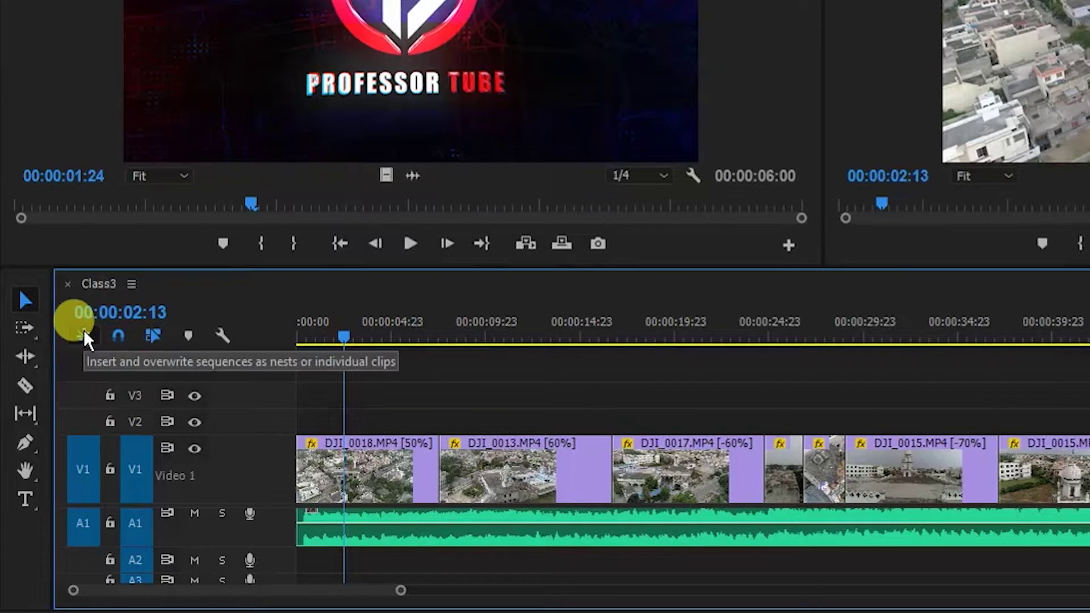
Step: Switch sequence insertion to nests and scrub the playhead to 00:00:02:08
{"action": "left_click", "coordinate": [83, 332]}
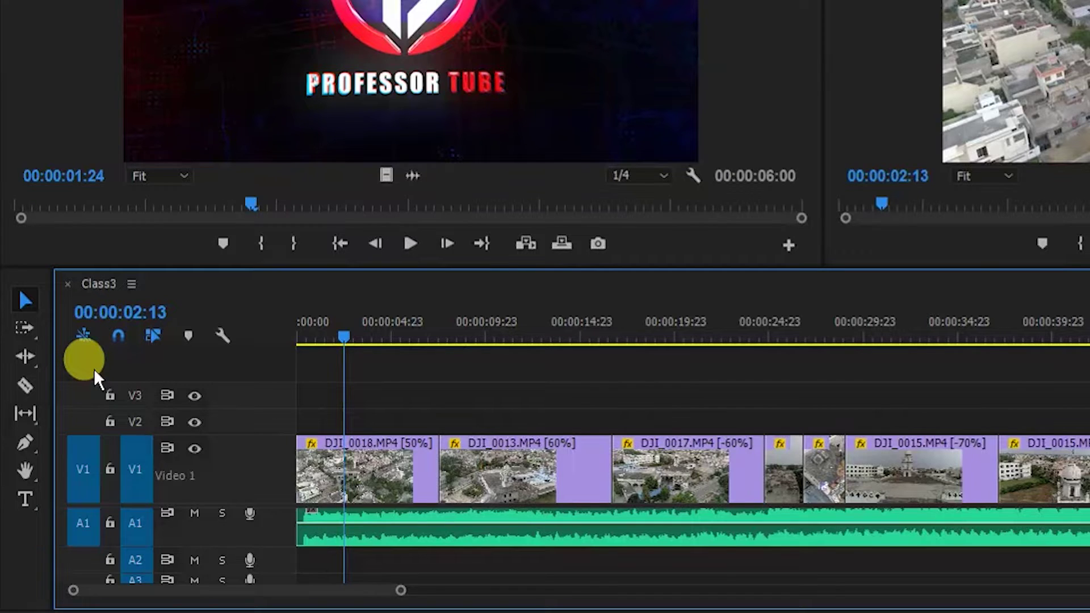
{"action": "left_click_drag", "start_coordinate": [308, 327], "coordinate": [343, 333]}
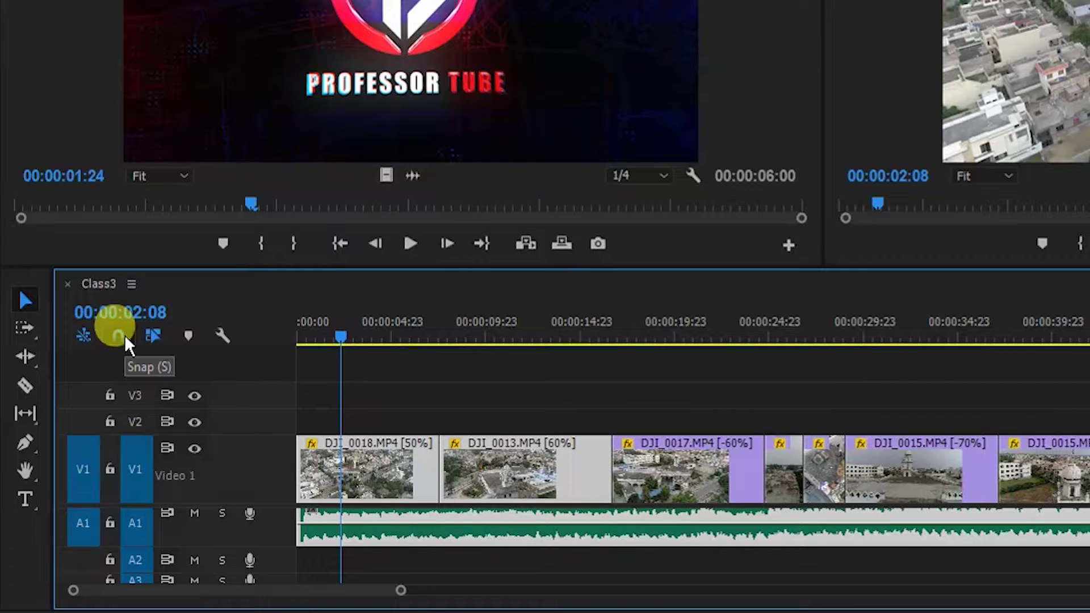
{"action": "left_click", "coordinate": [385, 430]}
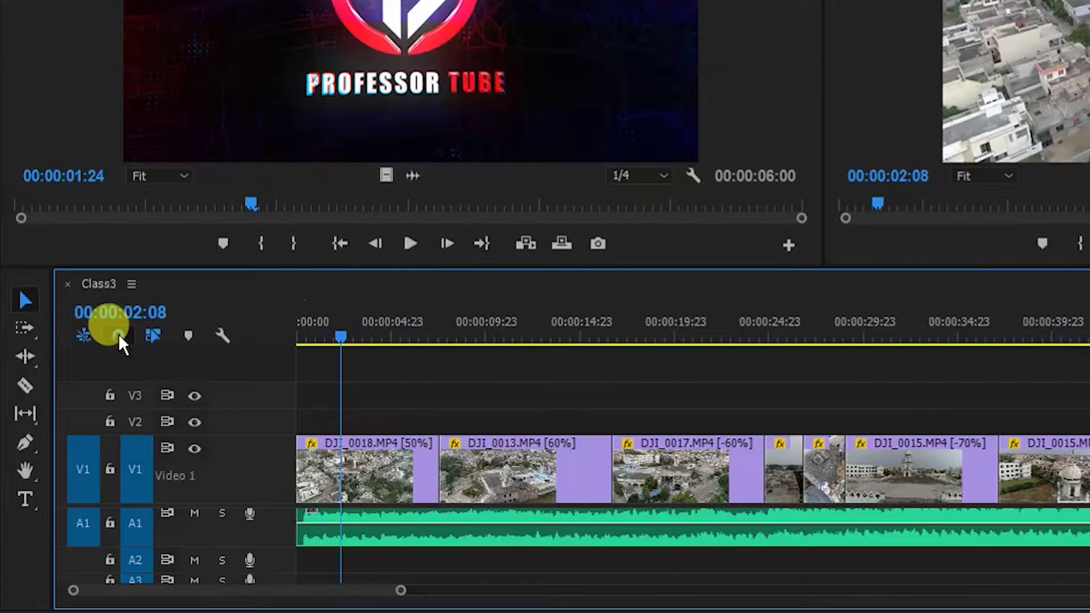
{"action": "left_click", "coordinate": [386, 456]}
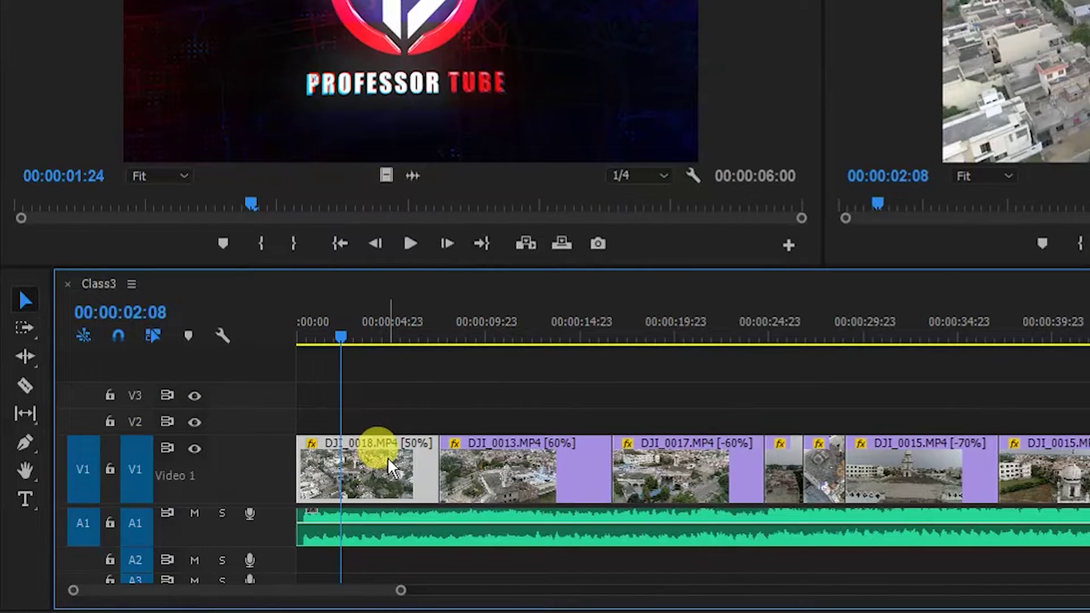
{"action": "mouse_move", "coordinate": [387, 457]}
{"action": "left_mouse_down"}
{"action": "mouse_move", "coordinate": [733, 424]}
{"action": "mouse_move", "coordinate": [1046, 427]}
{"action": "left_mouse_up"}
{"action": "key", "text": "ctrl+z"}
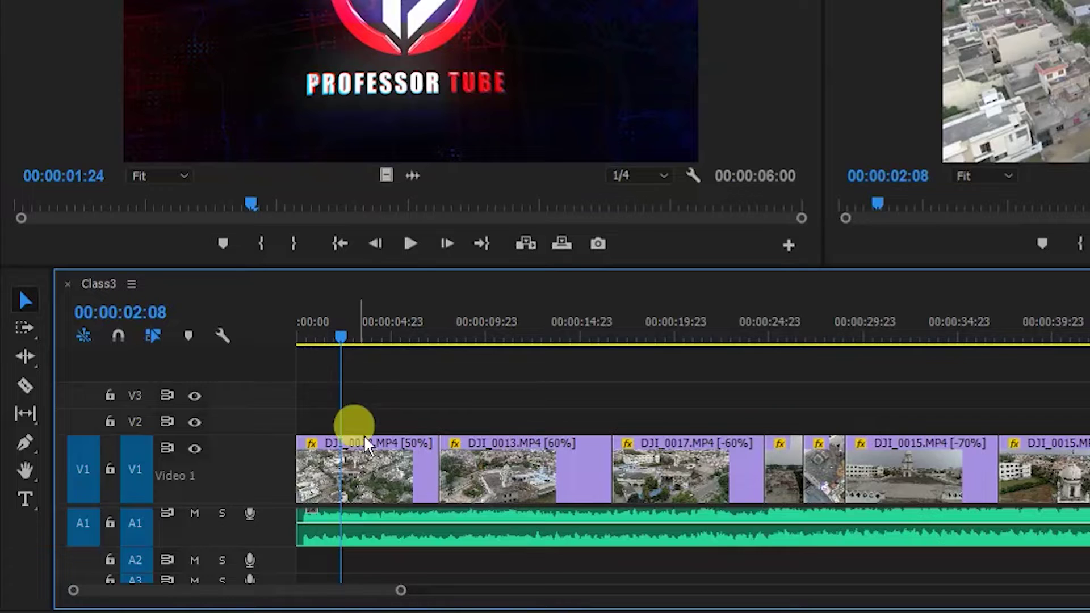
{"action": "mouse_move", "coordinate": [390, 478]}
{"action": "left_mouse_down"}
{"action": "mouse_move", "coordinate": [408, 444]}
{"action": "mouse_move", "coordinate": [861, 437]}
{"action": "left_mouse_up"}
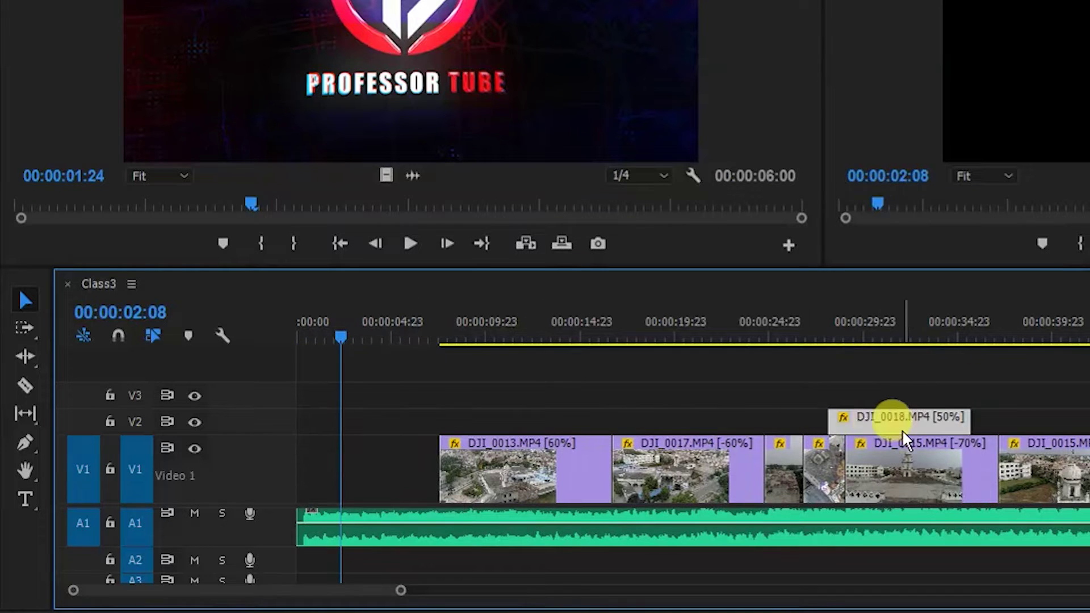
{"action": "mouse_move", "coordinate": [861, 437]}
{"action": "left_mouse_down"}
{"action": "mouse_move", "coordinate": [1079, 425]}
{"action": "mouse_move", "coordinate": [298, 461]}
{"action": "left_mouse_up"}
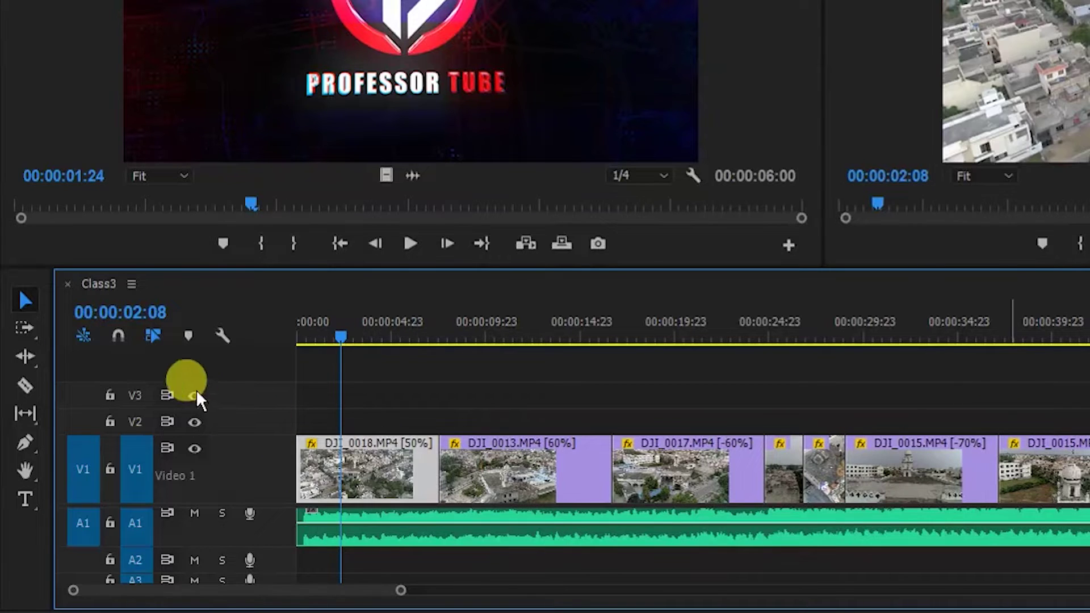
Step: Turn on Snap and Linked Selection, then place channel logo reveal.mp4 after the drone clips on V1
{"action": "left_click", "coordinate": [119, 336]}
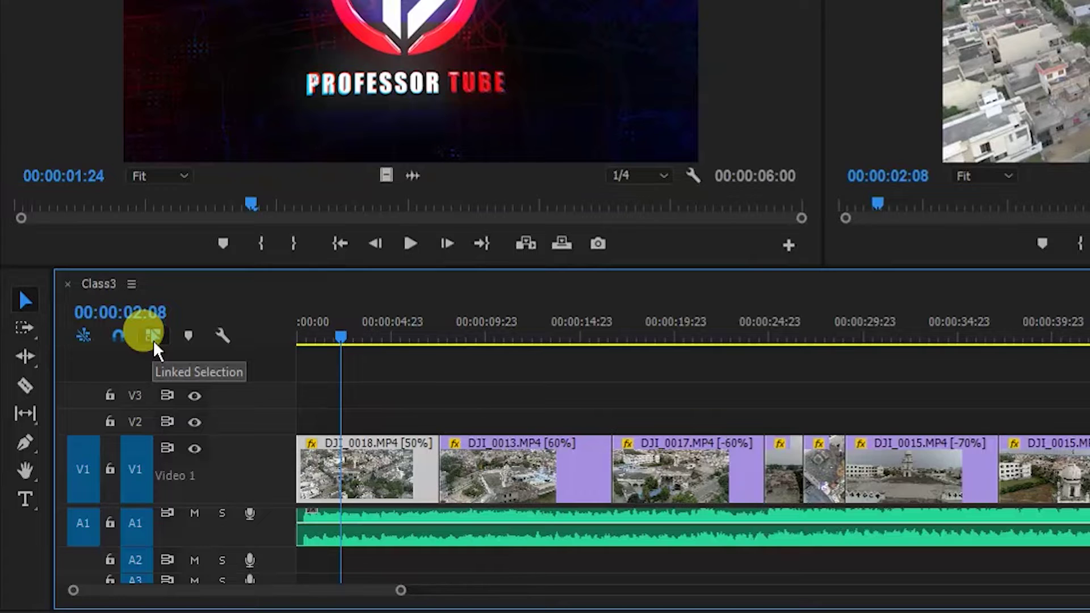
{"action": "left_click", "coordinate": [154, 340]}
{"action": "scroll", "coordinate": [559, 422], "scroll_direction": "down", "scroll_amount": 5}
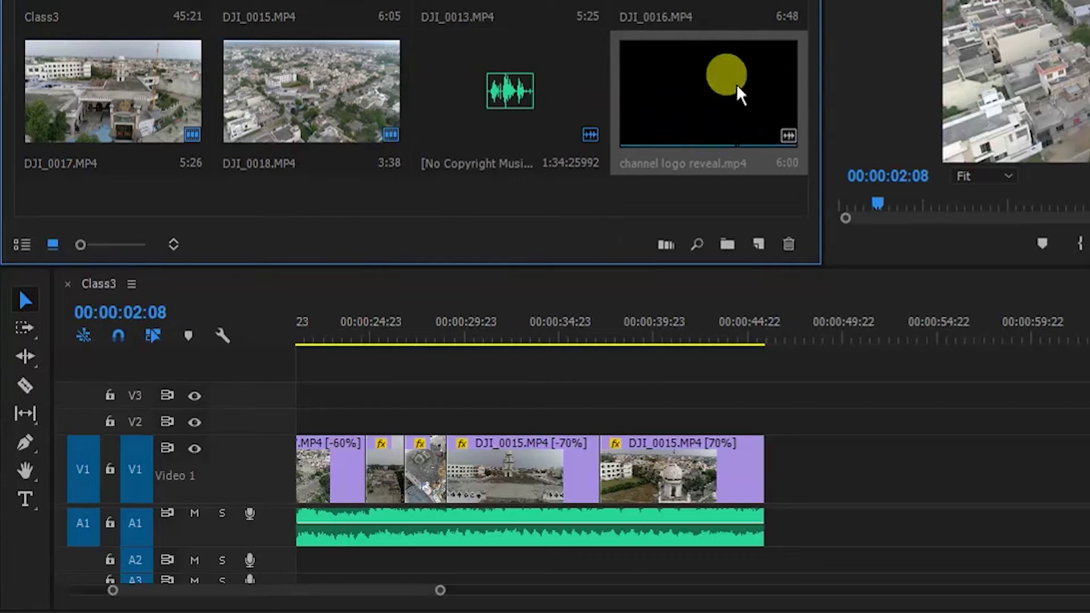
{"action": "double_click", "coordinate": [727, 77]}
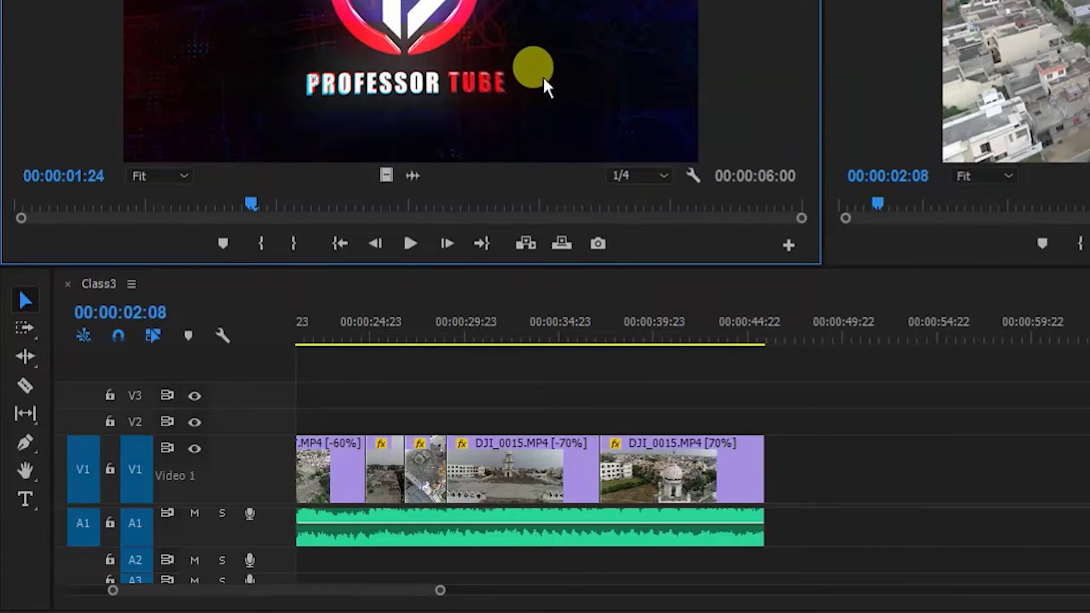
{"action": "left_click_drag", "start_coordinate": [562, 91], "coordinate": [954, 511]}
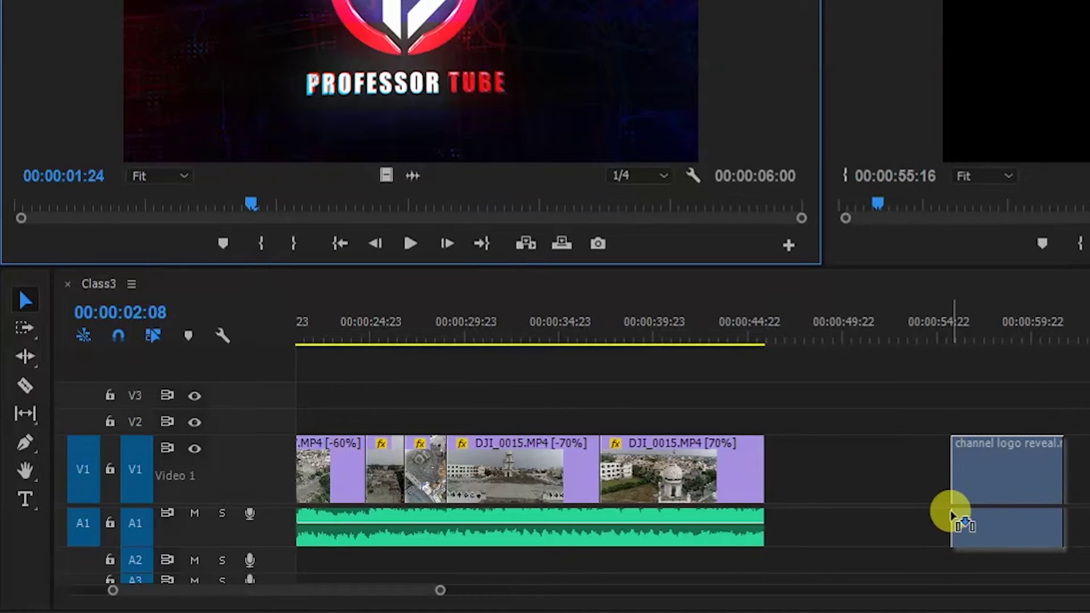
Step: Trim the logo clip's start to the playhead at 00:00:58:23, leaving a 00:00:02:17 duration
{"action": "left_click", "coordinate": [859, 335]}
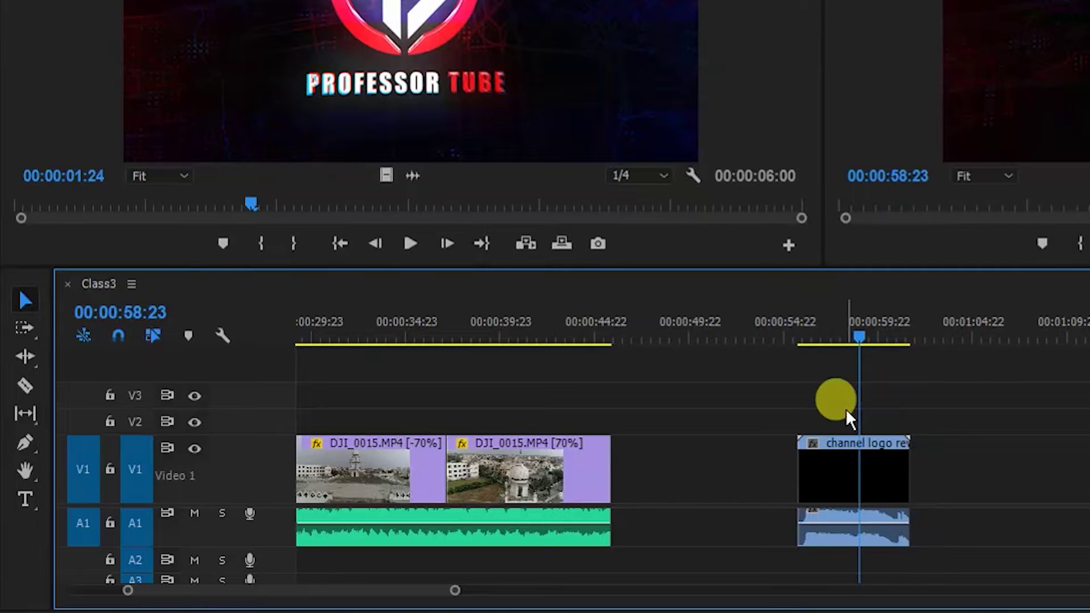
{"action": "left_click", "coordinate": [849, 447]}
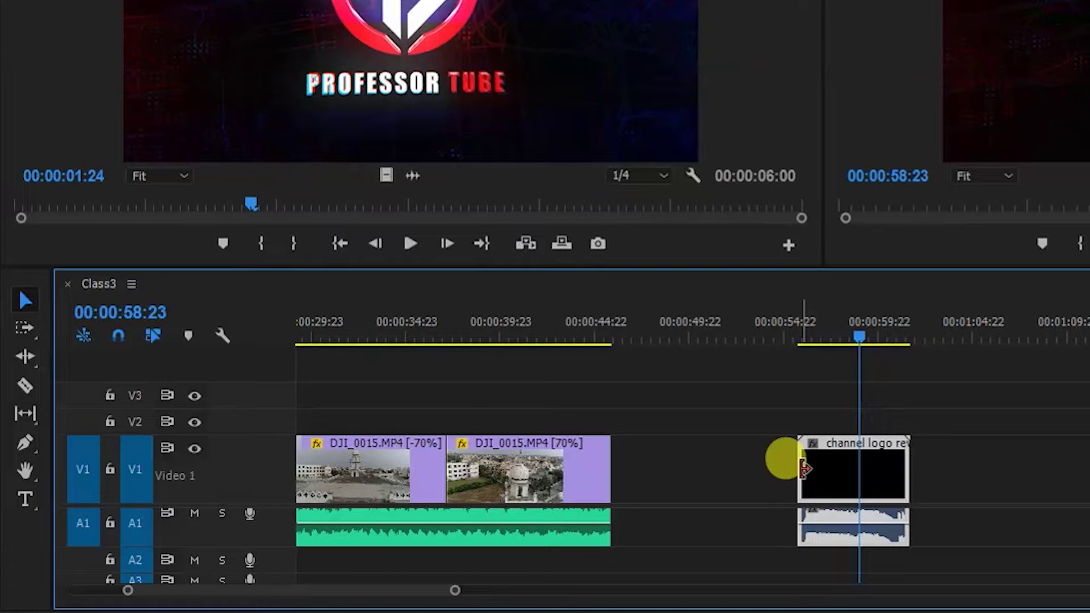
{"action": "left_click_drag", "start_coordinate": [803, 468], "coordinate": [858, 468]}
{"action": "left_click", "coordinate": [820, 464]}
{"action": "left_click", "coordinate": [841, 486]}
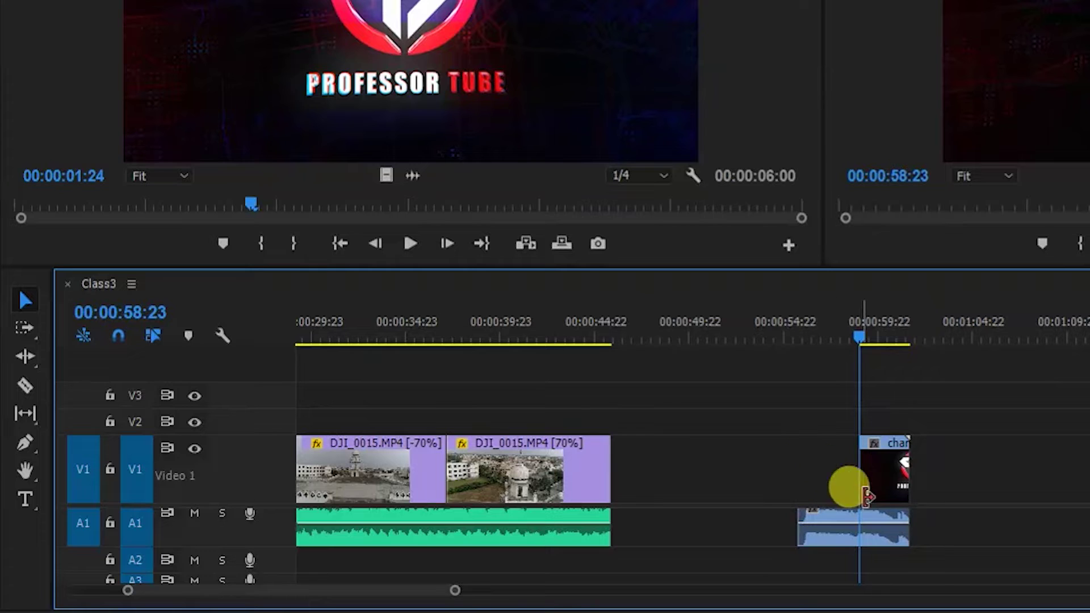
{"action": "left_click", "coordinate": [900, 463]}
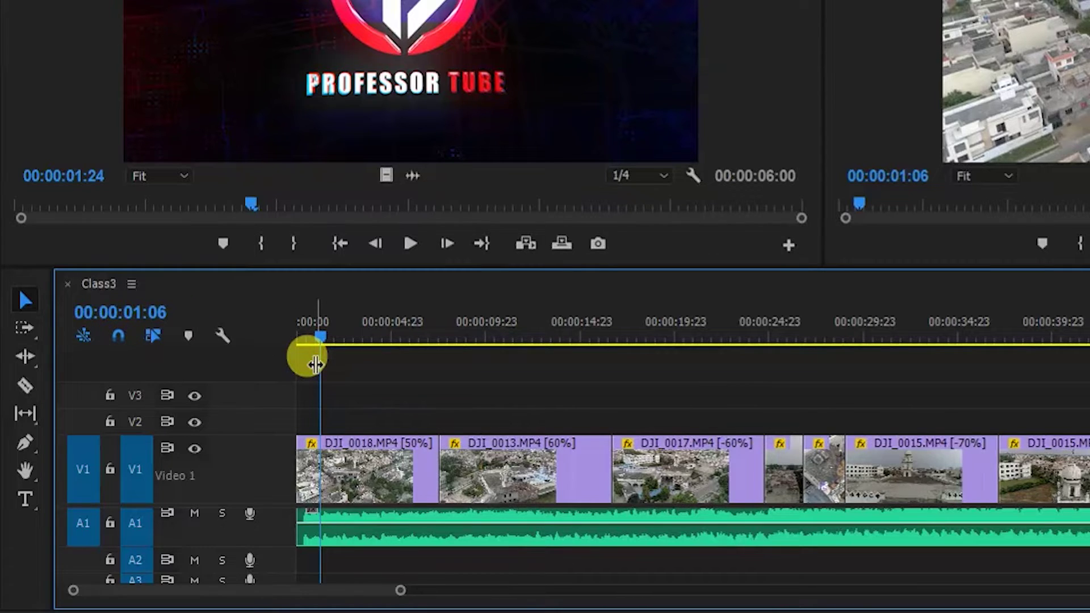
{"action": "left_click", "coordinate": [489, 337]}
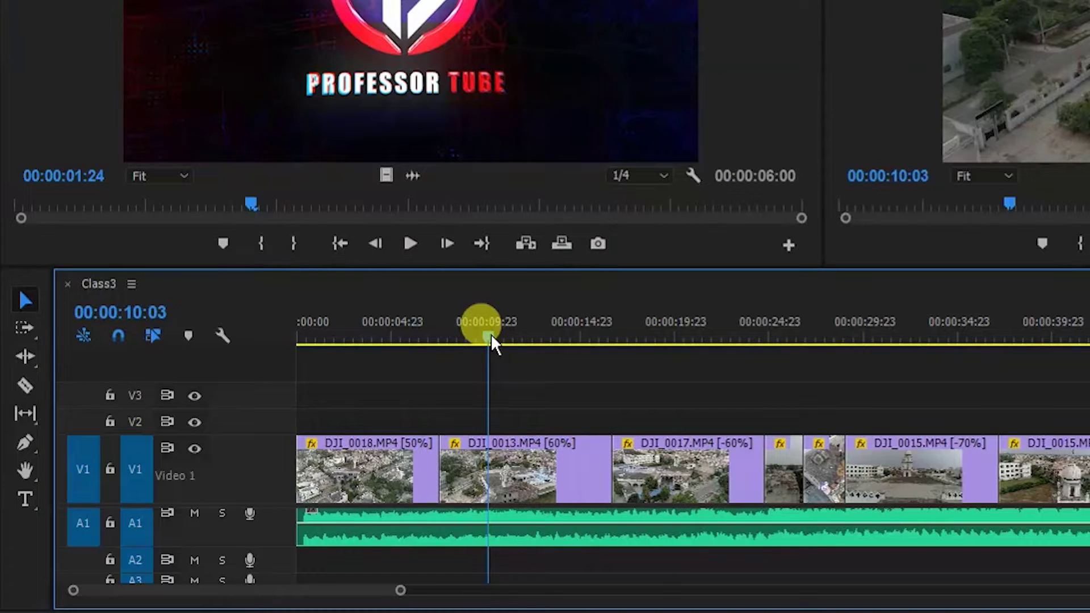
{"action": "left_click", "coordinate": [189, 336]}
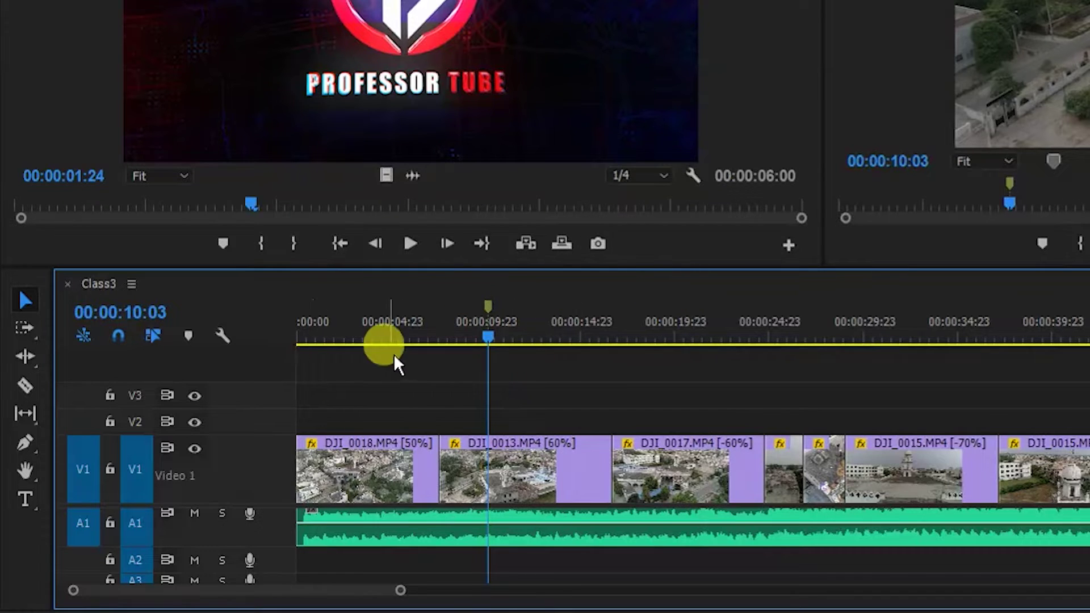
{"action": "key", "text": "ctrl+alt+m"}
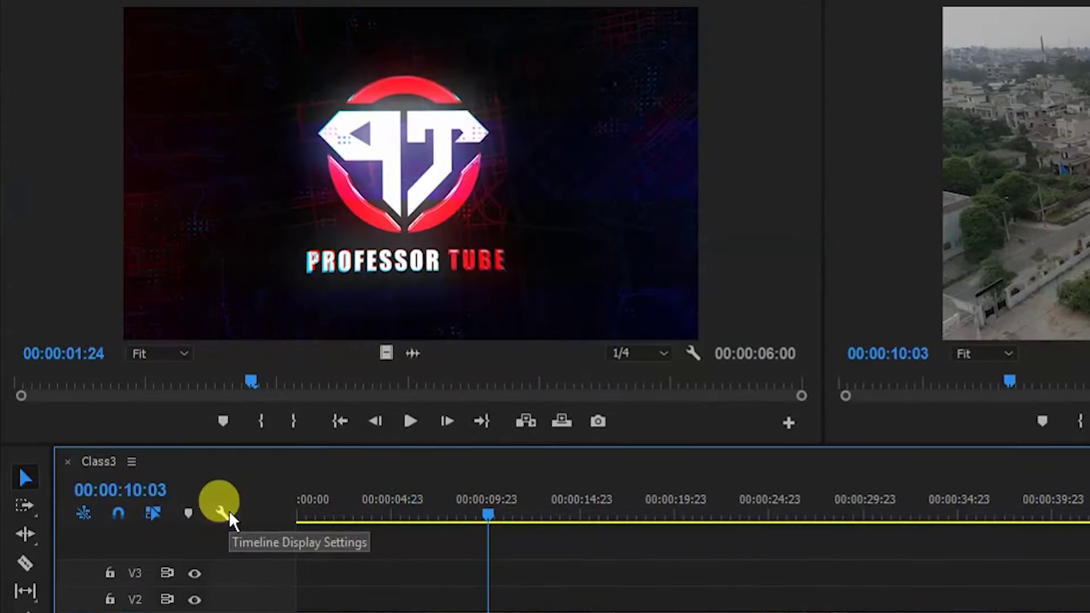
Step: Toggle timeline clip thumbnails and clip names off and back on via the wrench settings
{"action": "left_click", "coordinate": [229, 335]}
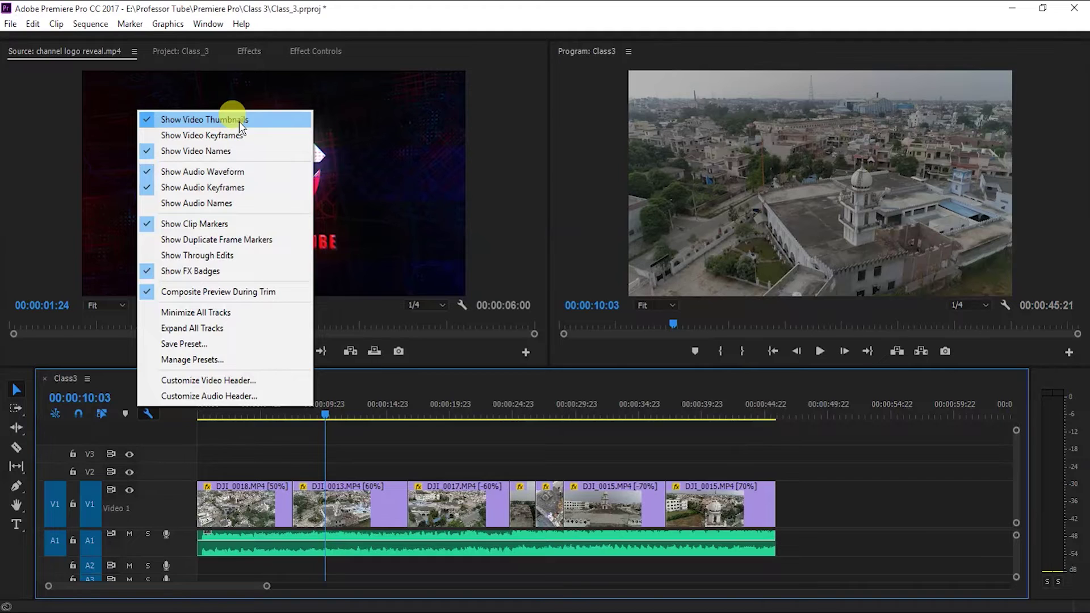
{"action": "left_click", "coordinate": [240, 120]}
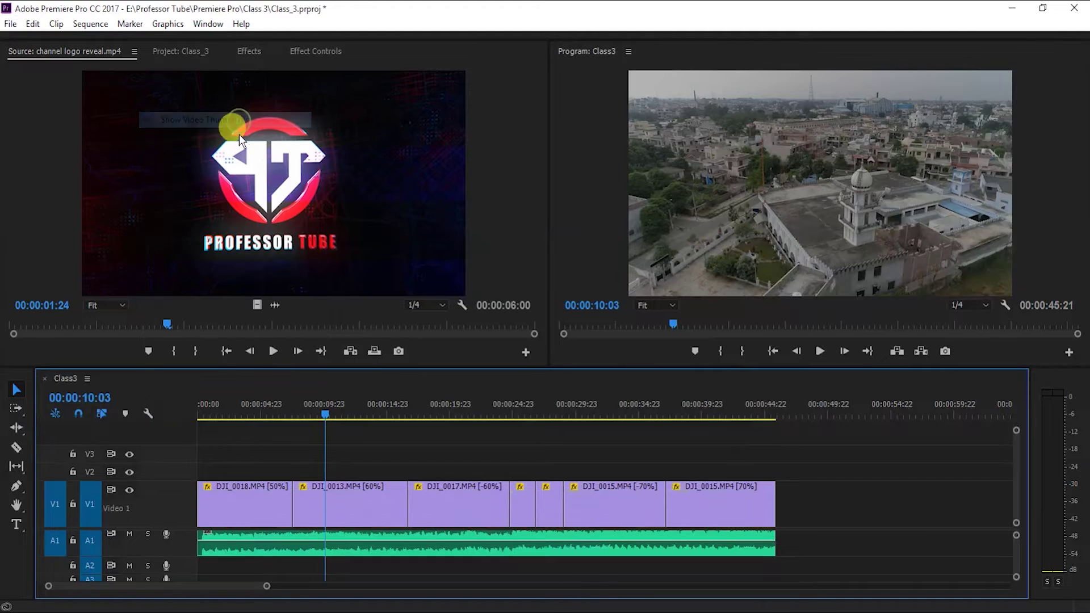
{"action": "left_click", "coordinate": [148, 413]}
{"action": "left_click", "coordinate": [223, 120]}
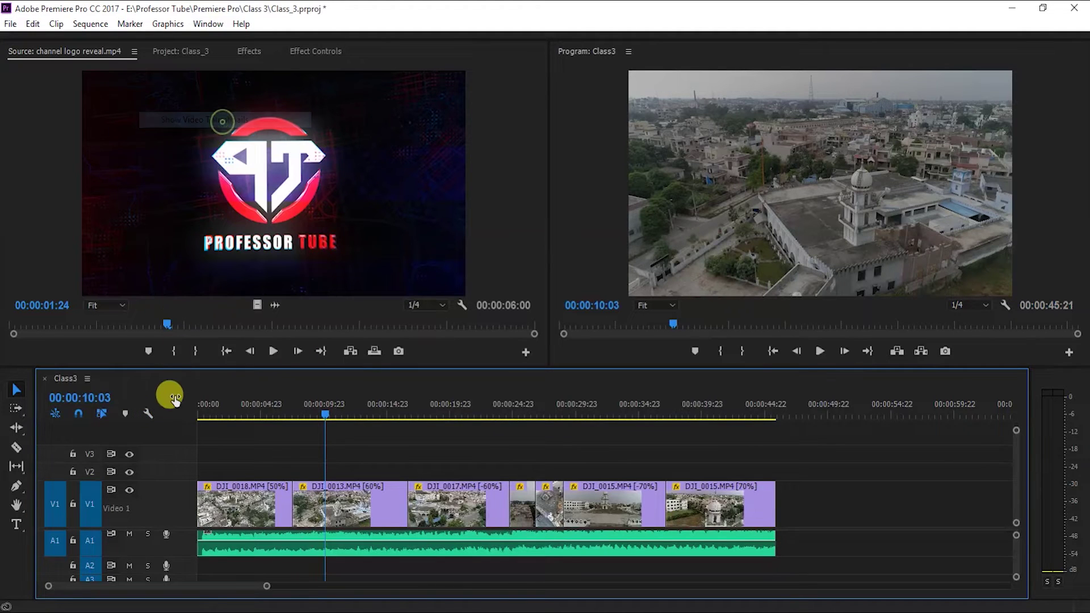
{"action": "left_click", "coordinate": [148, 413]}
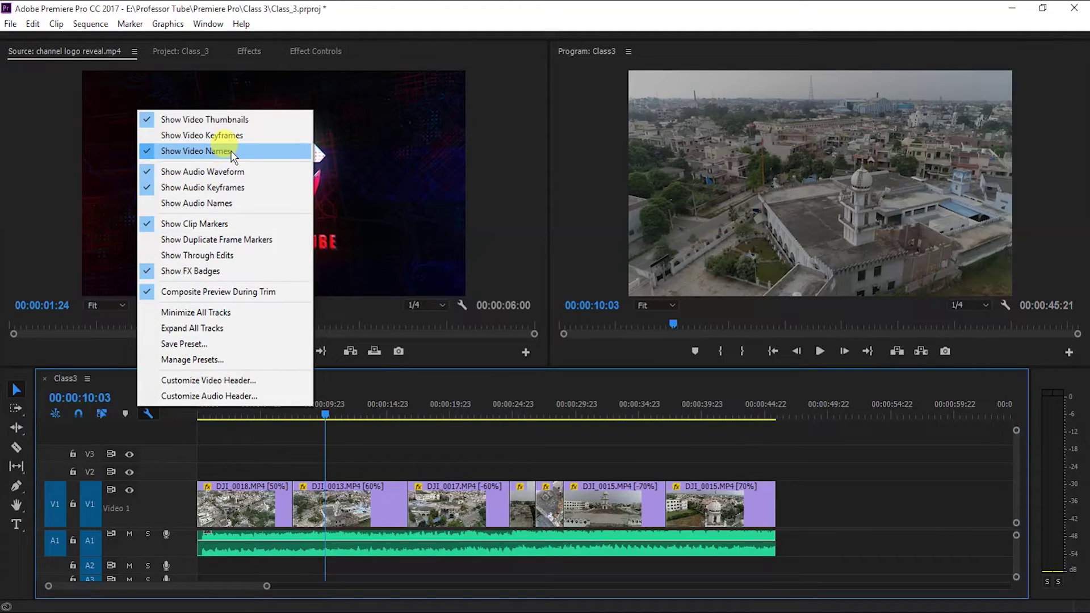
{"action": "left_click", "coordinate": [233, 152]}
{"action": "left_click", "coordinate": [148, 413]}
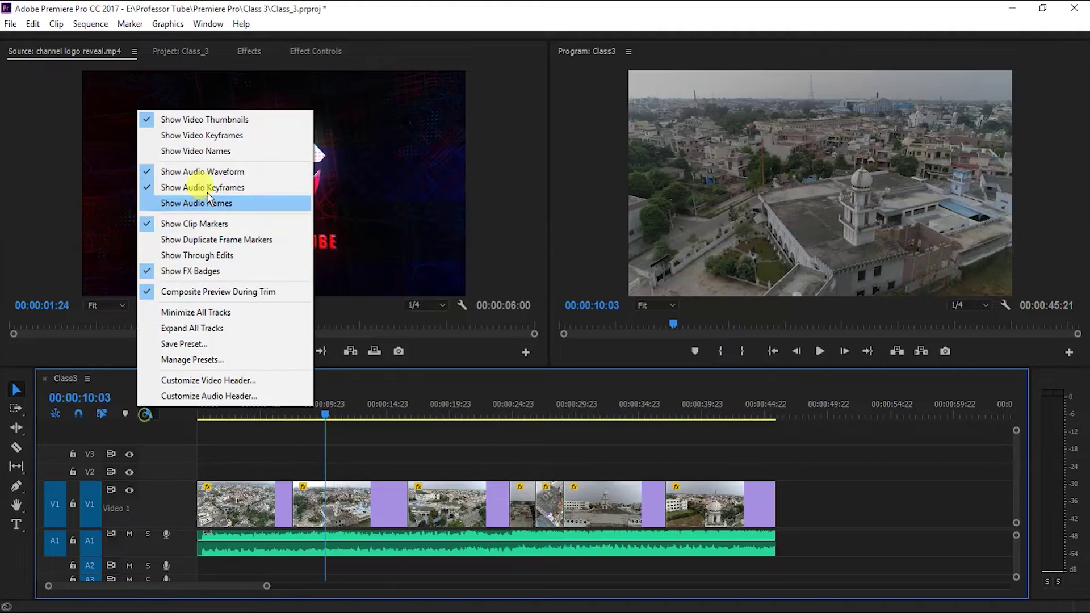
{"action": "left_click", "coordinate": [213, 152]}
Step: Toggle timeline clip markers off and back on, then dismiss the settings menu
{"action": "left_click", "coordinate": [148, 413]}
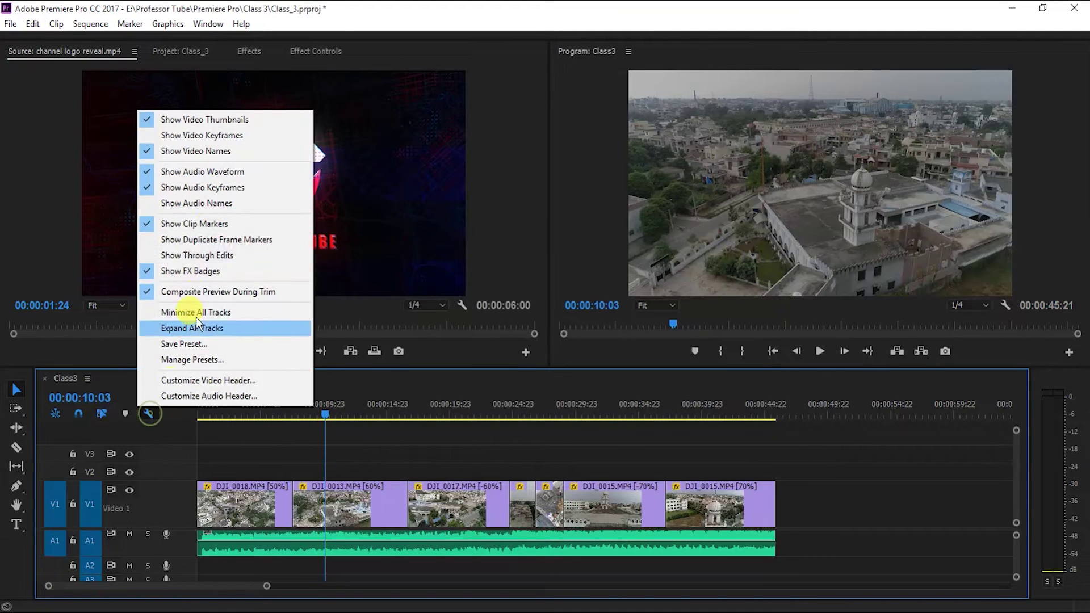
{"action": "left_click", "coordinate": [214, 228]}
{"action": "left_click", "coordinate": [148, 414]}
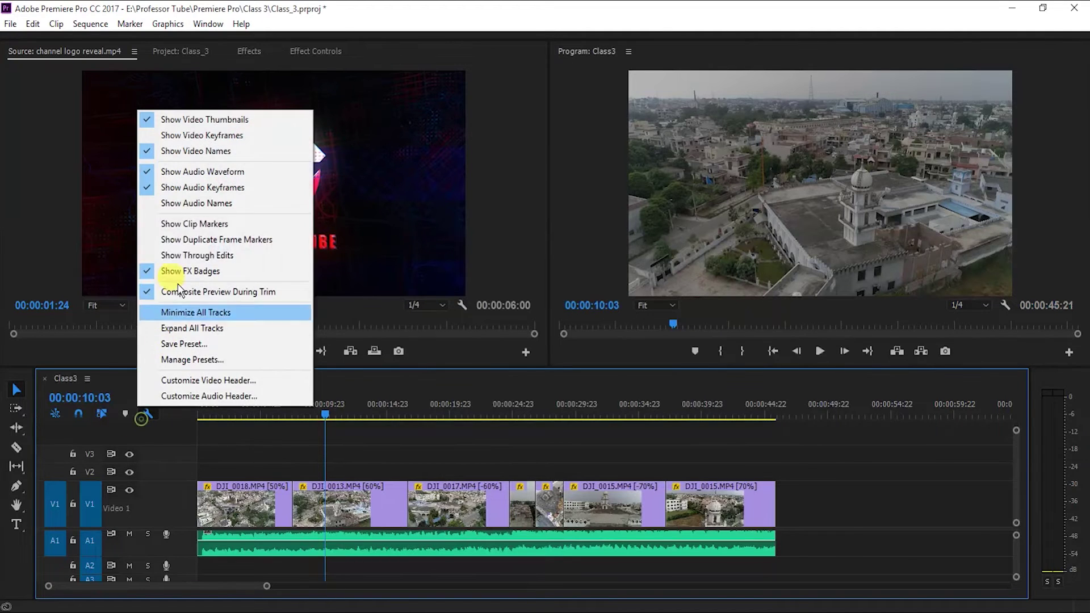
{"action": "left_click", "coordinate": [192, 223]}
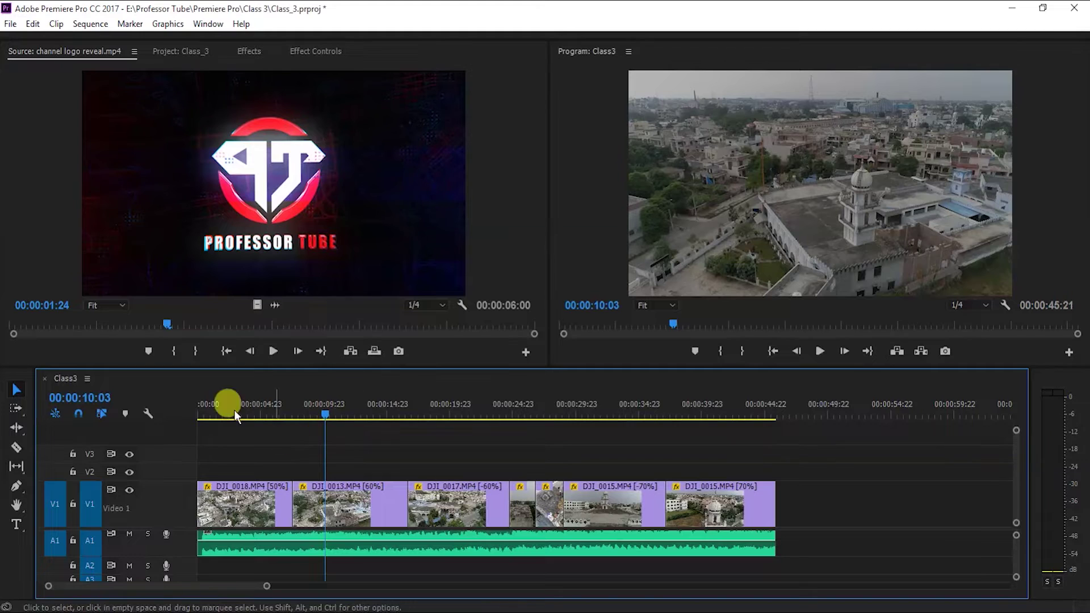
{"action": "left_click", "coordinate": [147, 413]}
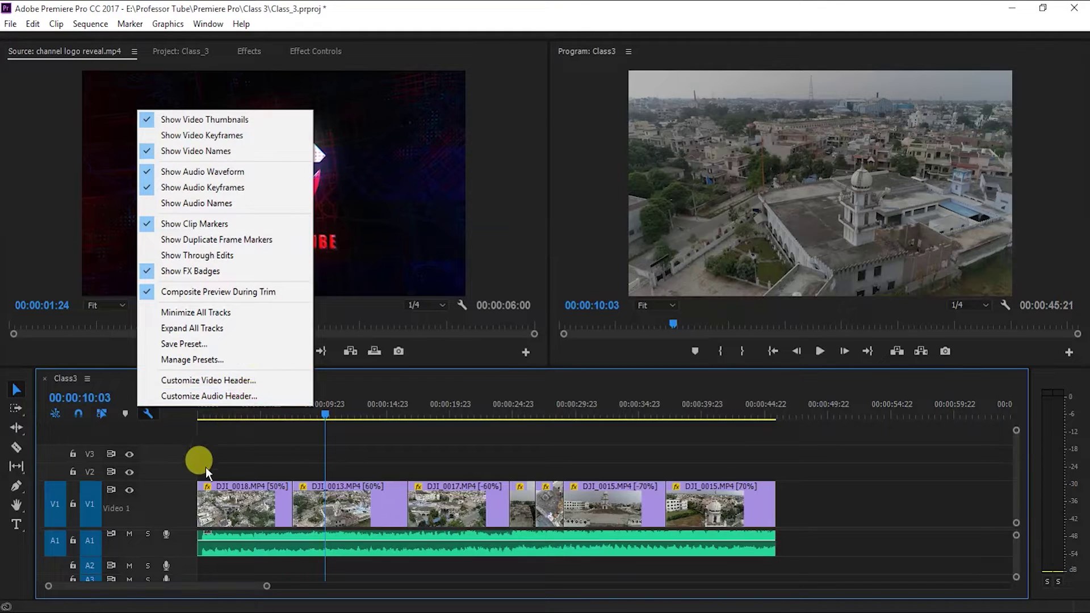
{"action": "left_click", "coordinate": [181, 431]}
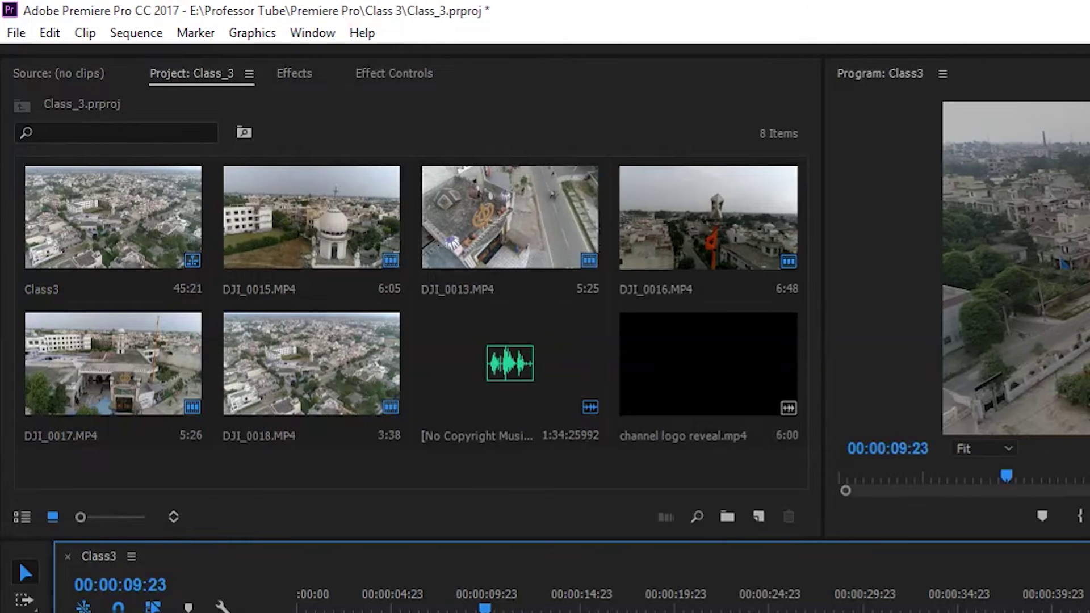
Step: Browse the File menu's New and Open Project entries
{"action": "left_click", "coordinate": [16, 33]}
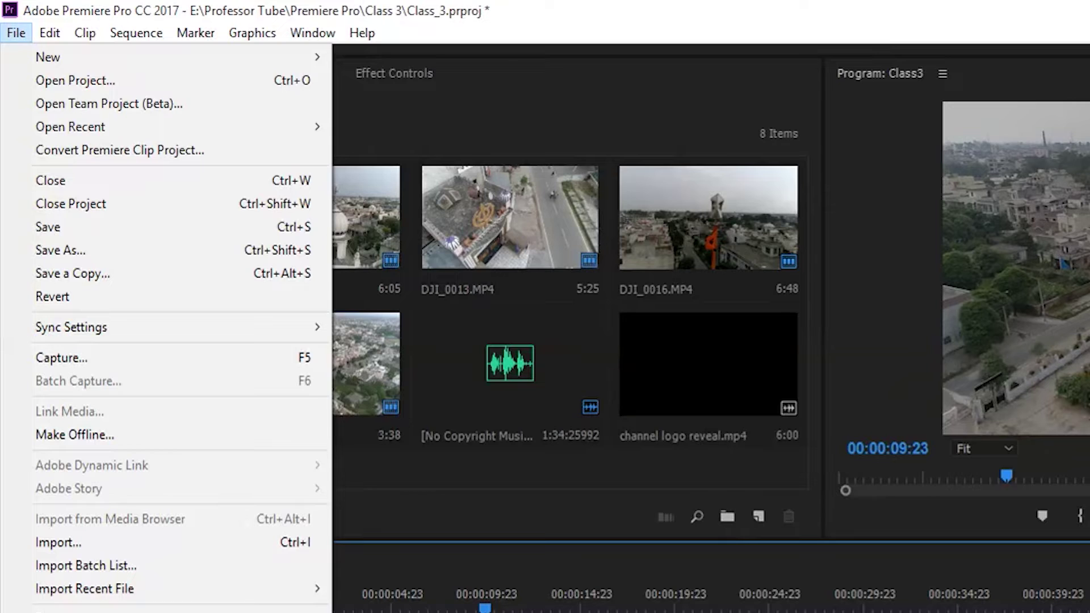
{"action": "mouse_move", "coordinate": [43, 54]}
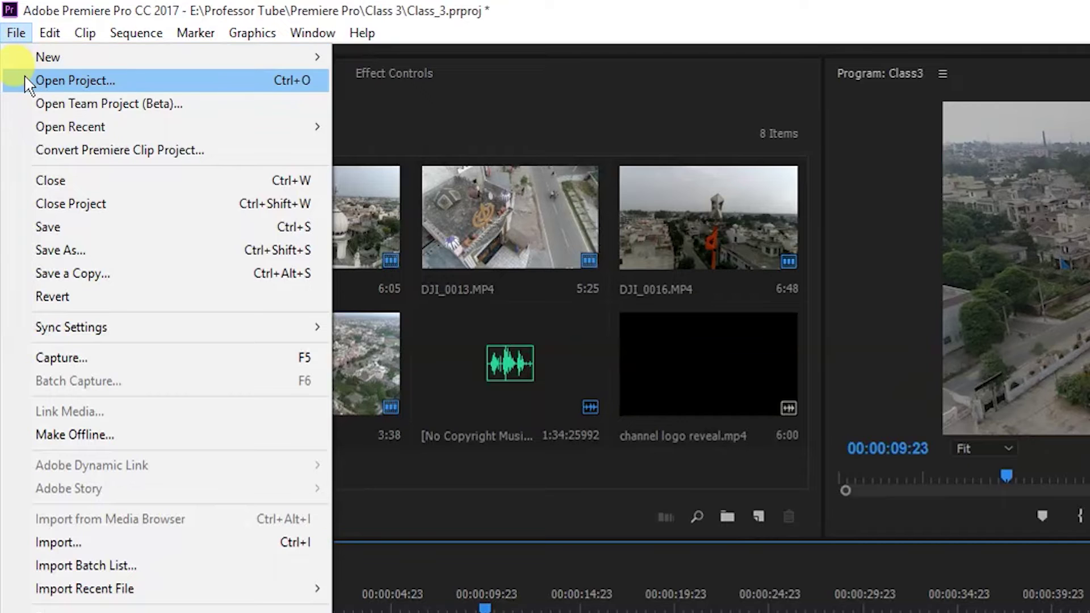
{"action": "left_click", "coordinate": [32, 79]}
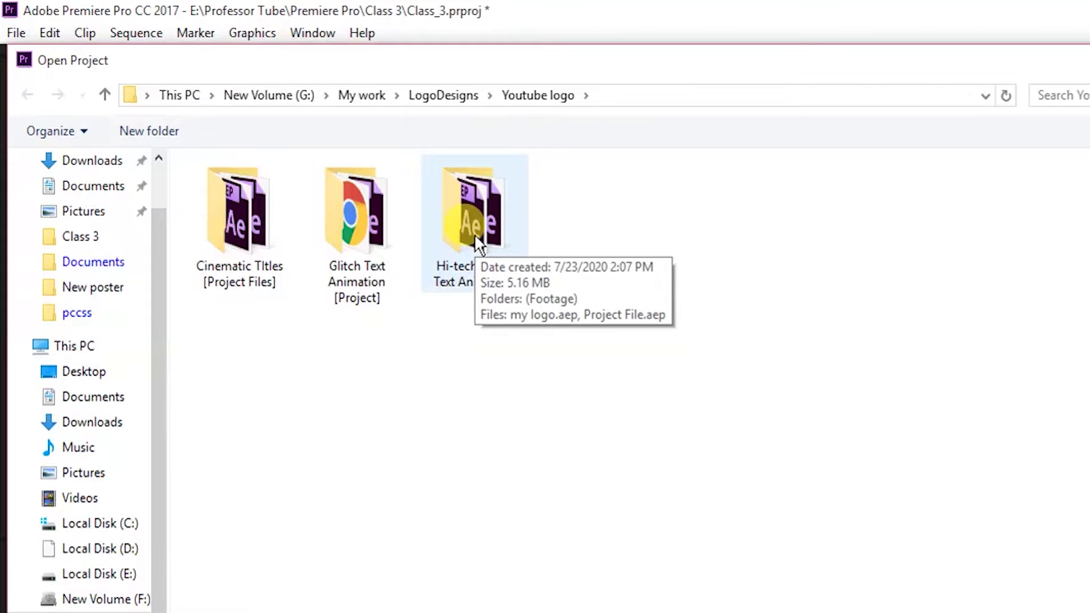
{"action": "key", "text": "Escape"}
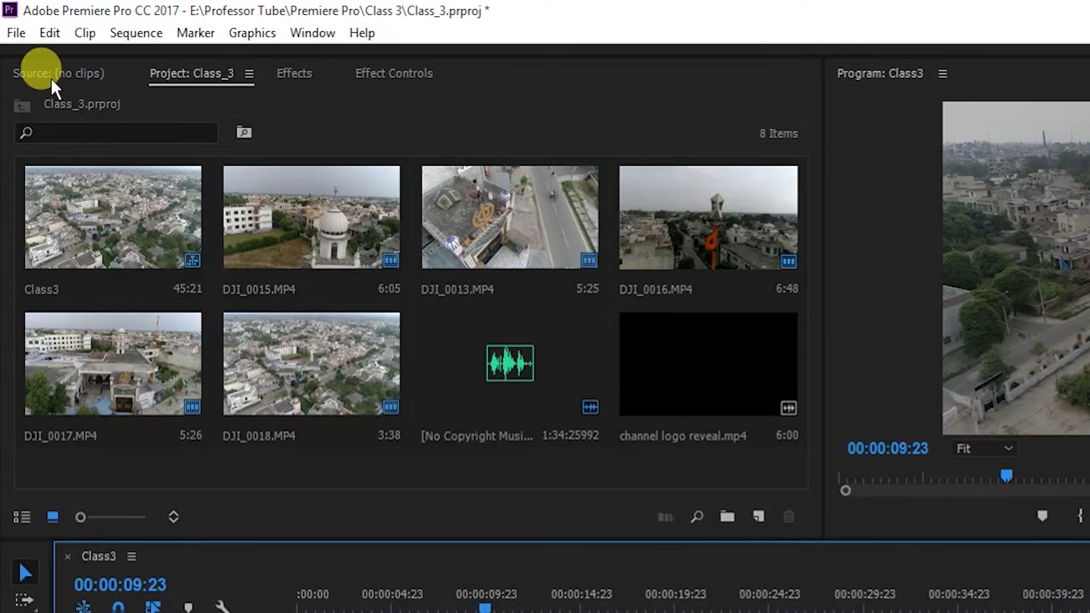
{"action": "left_click", "coordinate": [16, 32]}
{"action": "mouse_move", "coordinate": [59, 127]}
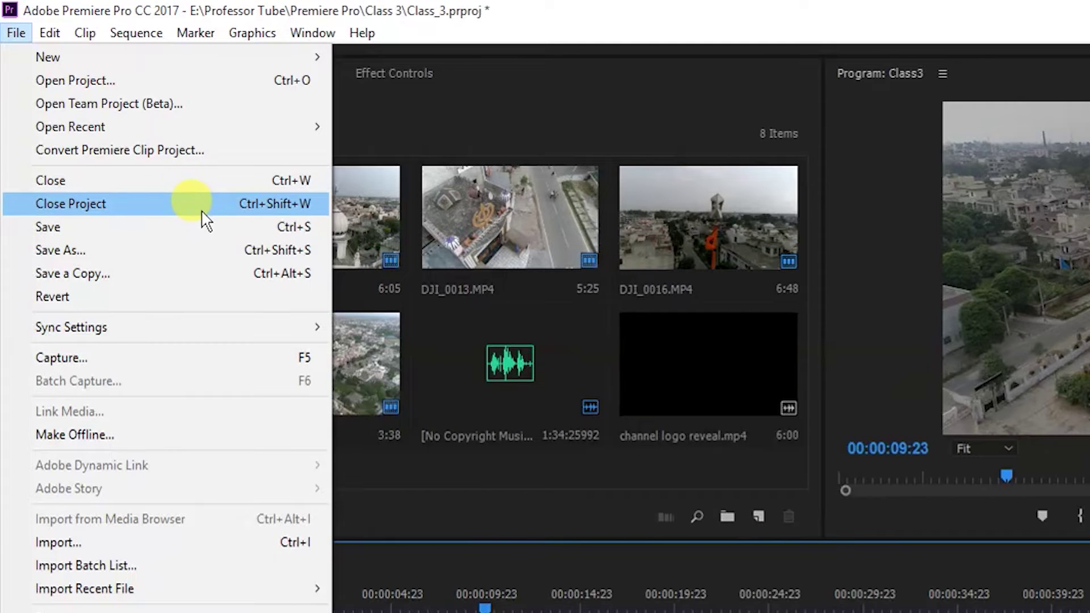
Step: Browse the File menu's Sync Settings, Import Recent File and Export entries
{"action": "left_click", "coordinate": [486, 25]}
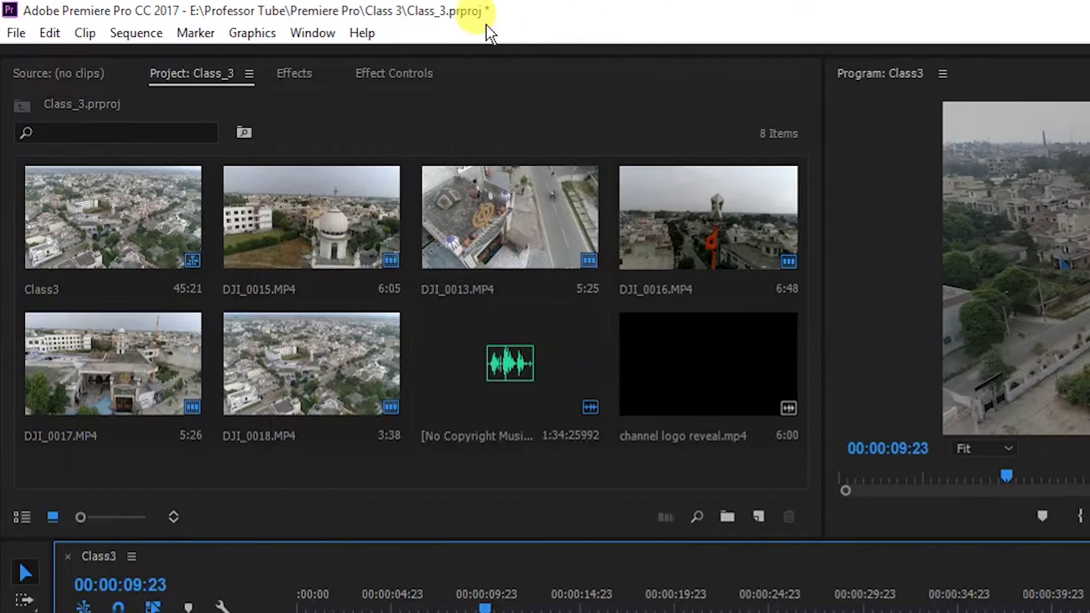
{"action": "left_click", "coordinate": [17, 33]}
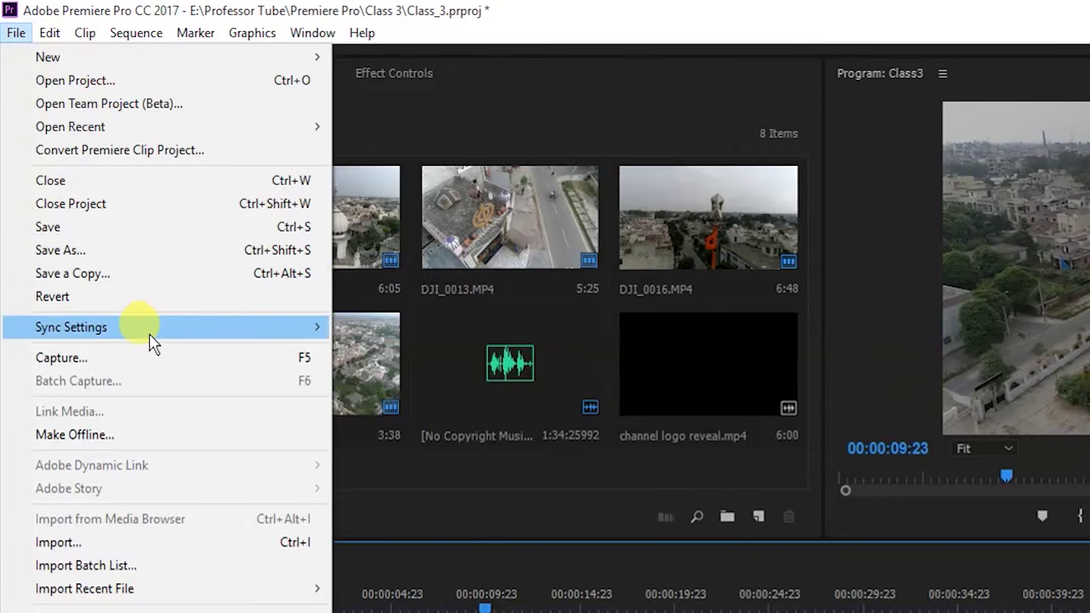
{"action": "mouse_move", "coordinate": [152, 342]}
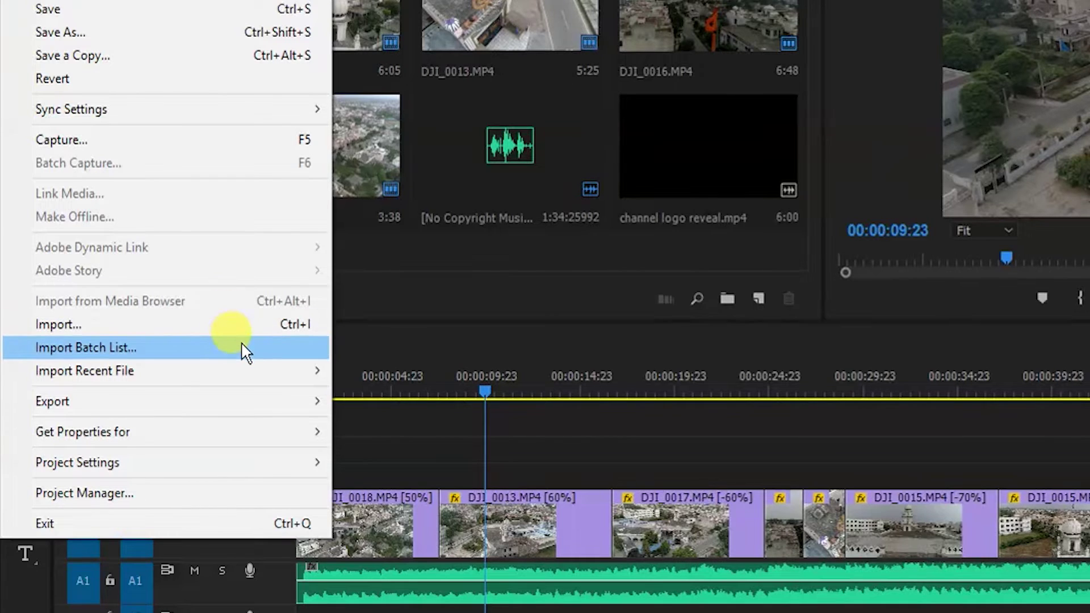
{"action": "mouse_move", "coordinate": [253, 386]}
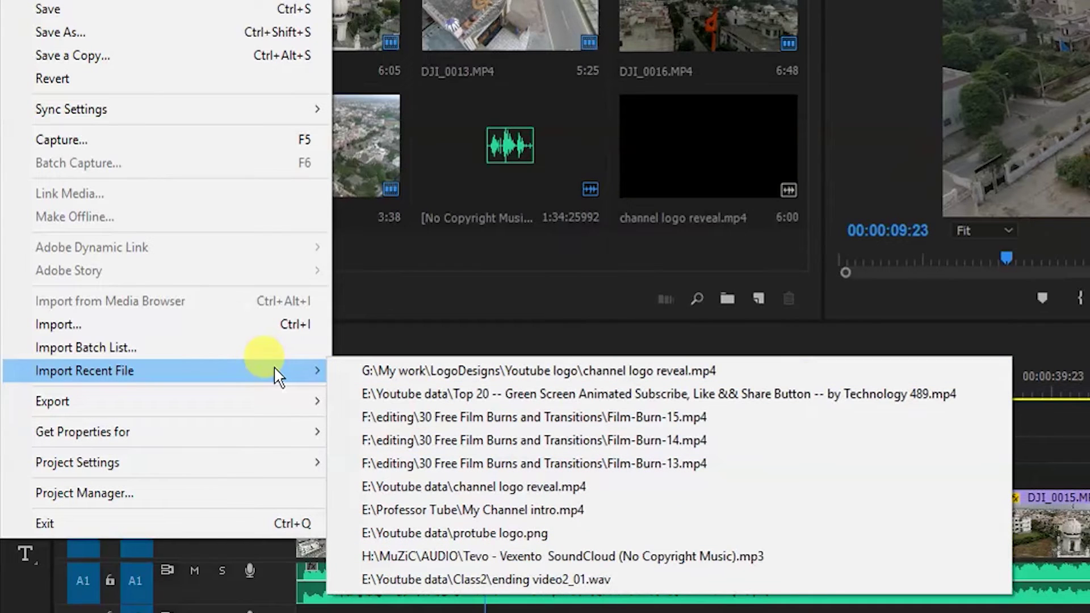
{"action": "mouse_move", "coordinate": [269, 406]}
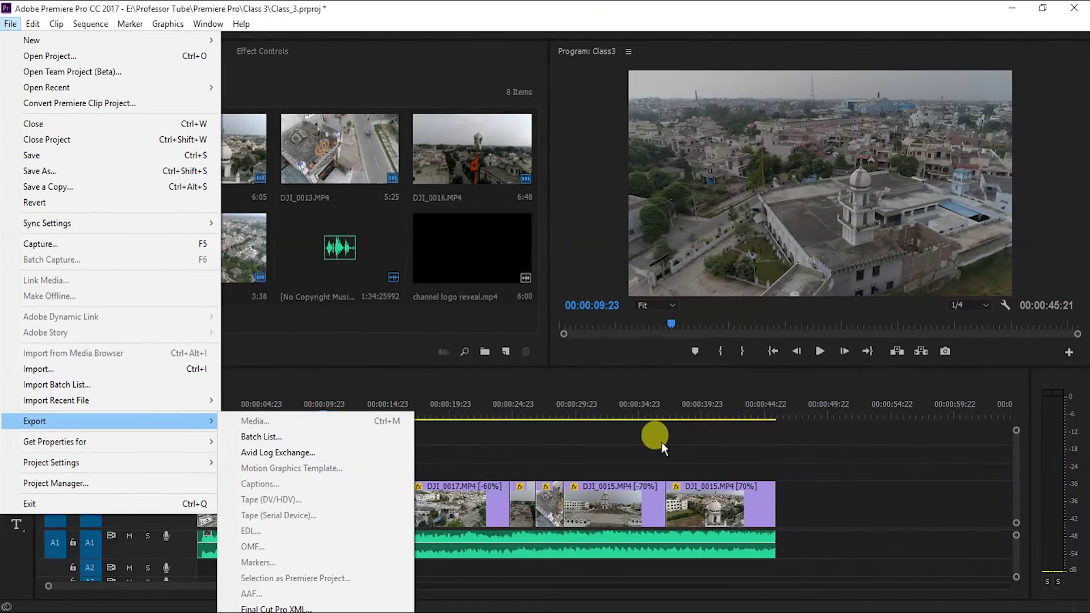
{"action": "left_click", "coordinate": [662, 442]}
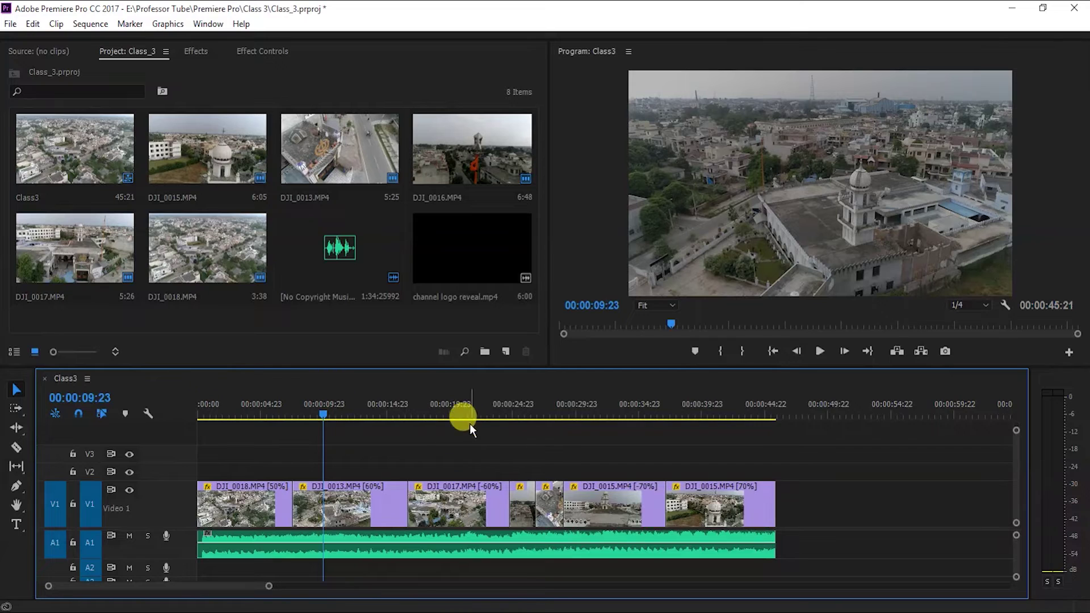
Step: Choose File > Export > Media for the Class3 sequence
{"action": "left_click", "coordinate": [10, 24]}
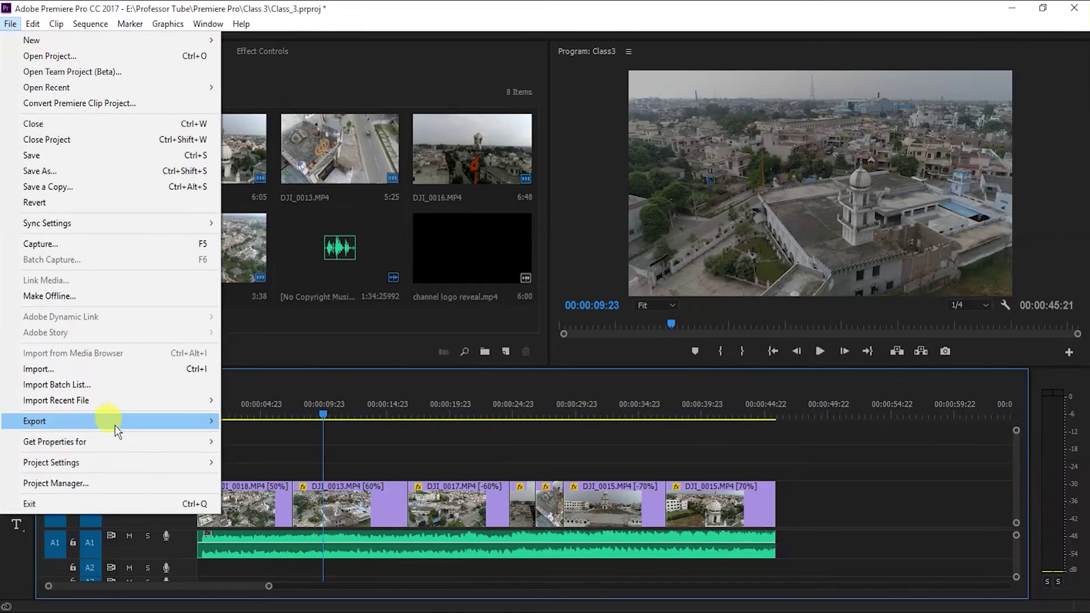
{"action": "mouse_move", "coordinate": [117, 426]}
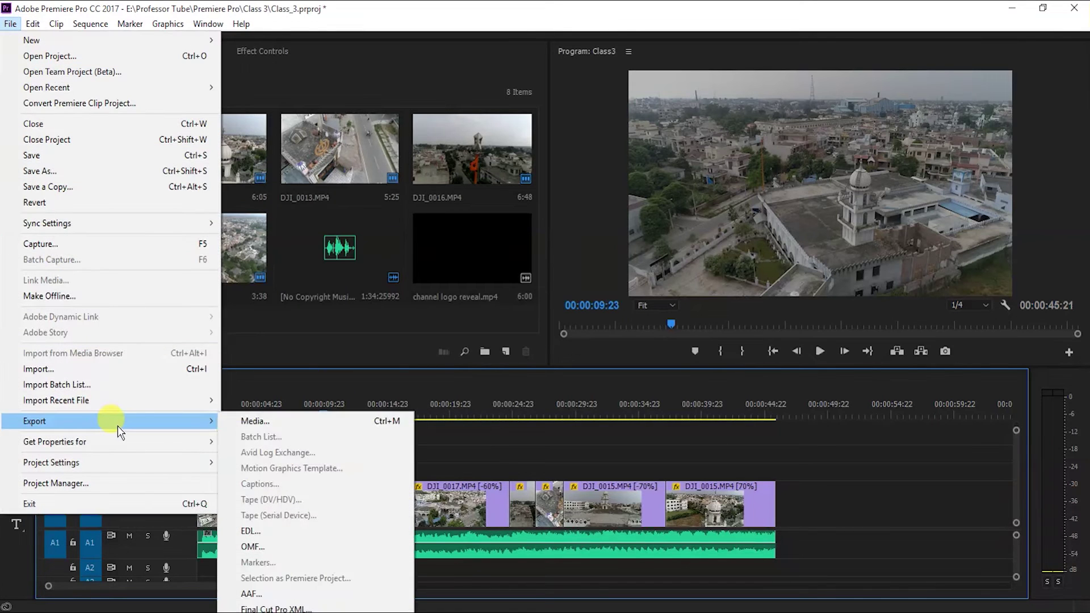
{"action": "left_click", "coordinate": [301, 421]}
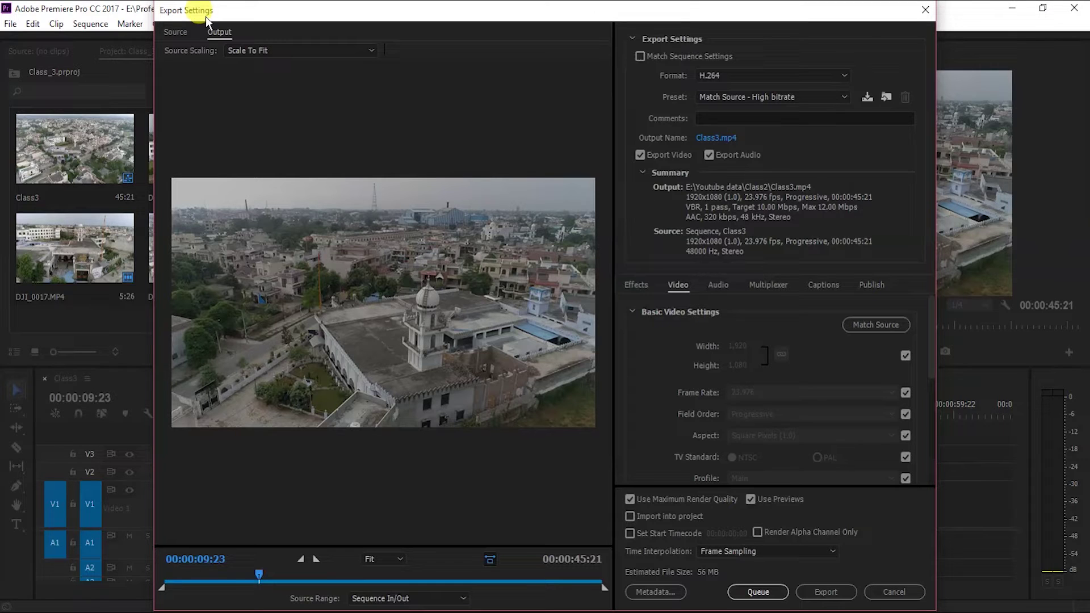
Step: Collapse the format, basic video, bitrate and advanced sections, re-expand the format summary, then cancel the export
{"action": "left_click", "coordinate": [632, 37]}
{"action": "left_click", "coordinate": [632, 92]}
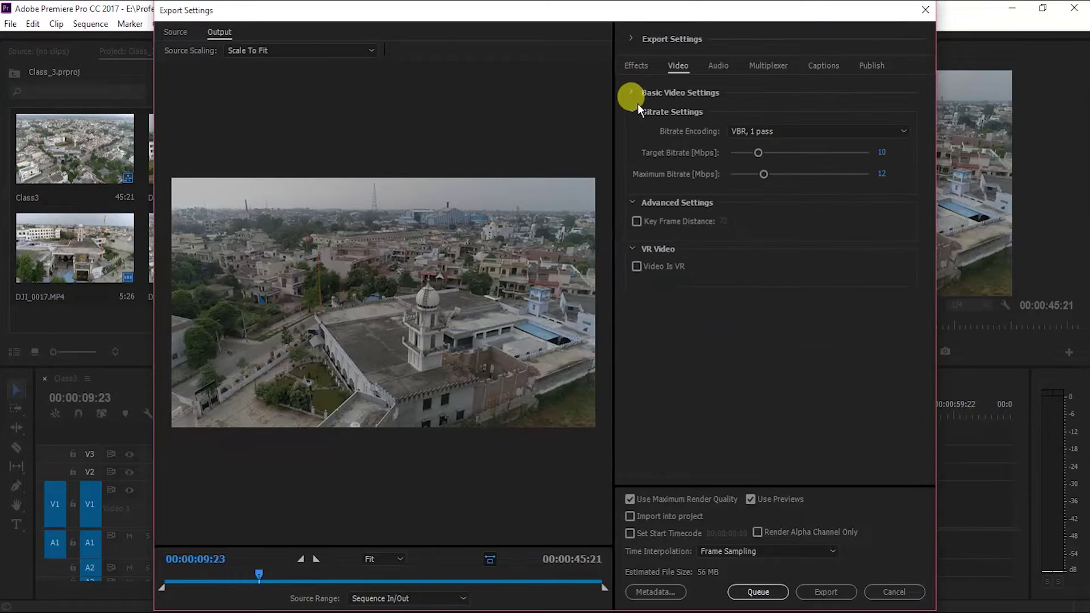
{"action": "left_click", "coordinate": [632, 112]}
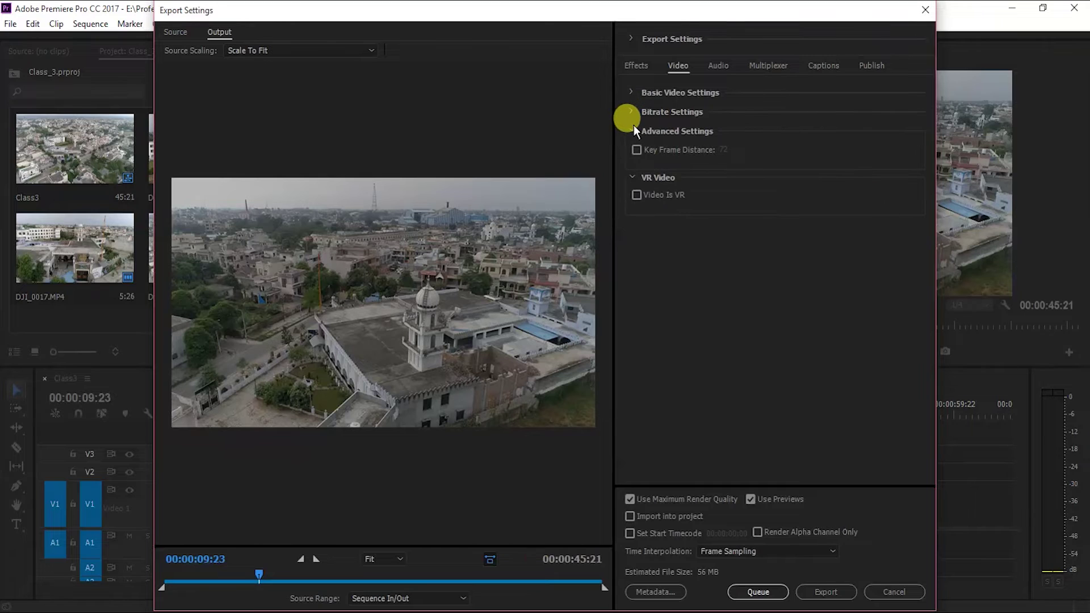
{"action": "left_click", "coordinate": [633, 130]}
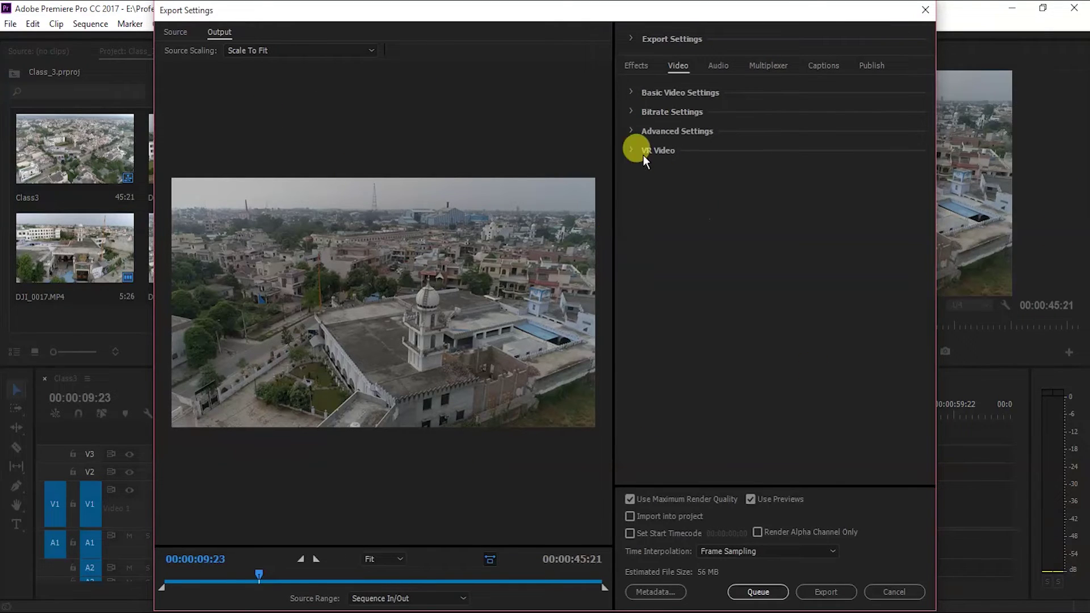
{"action": "left_click", "coordinate": [631, 90]}
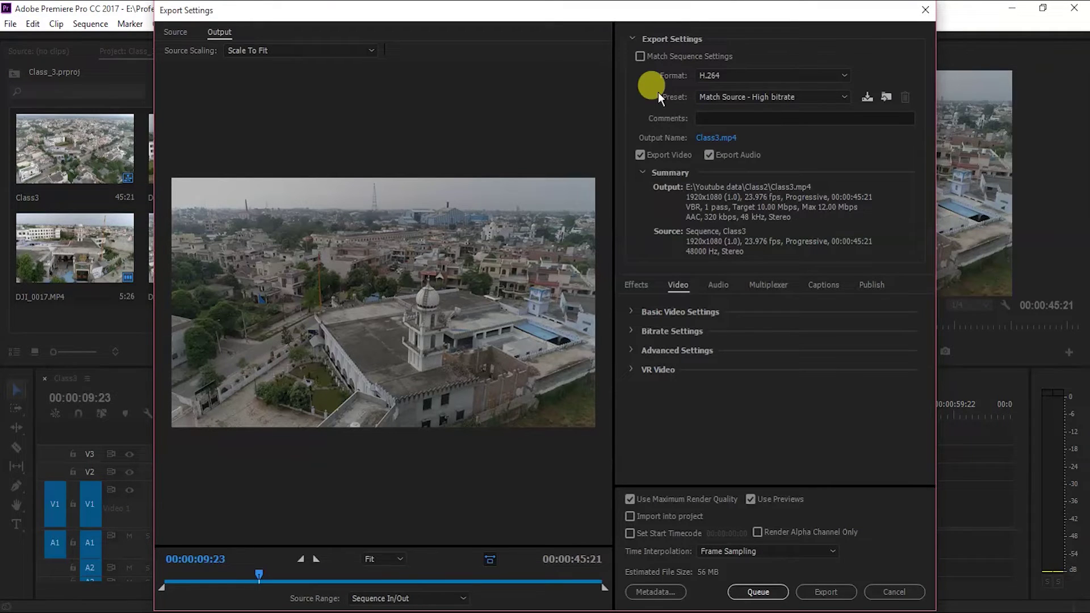
{"action": "left_click", "coordinate": [883, 590]}
Step: Open File > Project Settings and view the General and Scratch Disks tabs
{"action": "left_click", "coordinate": [10, 24]}
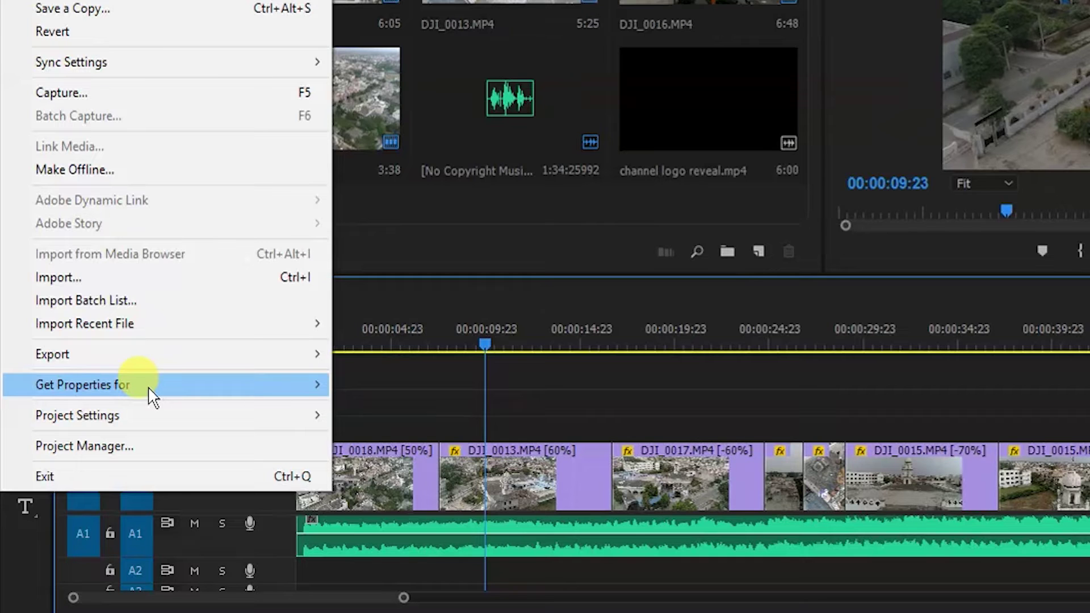
{"action": "mouse_move", "coordinate": [152, 409]}
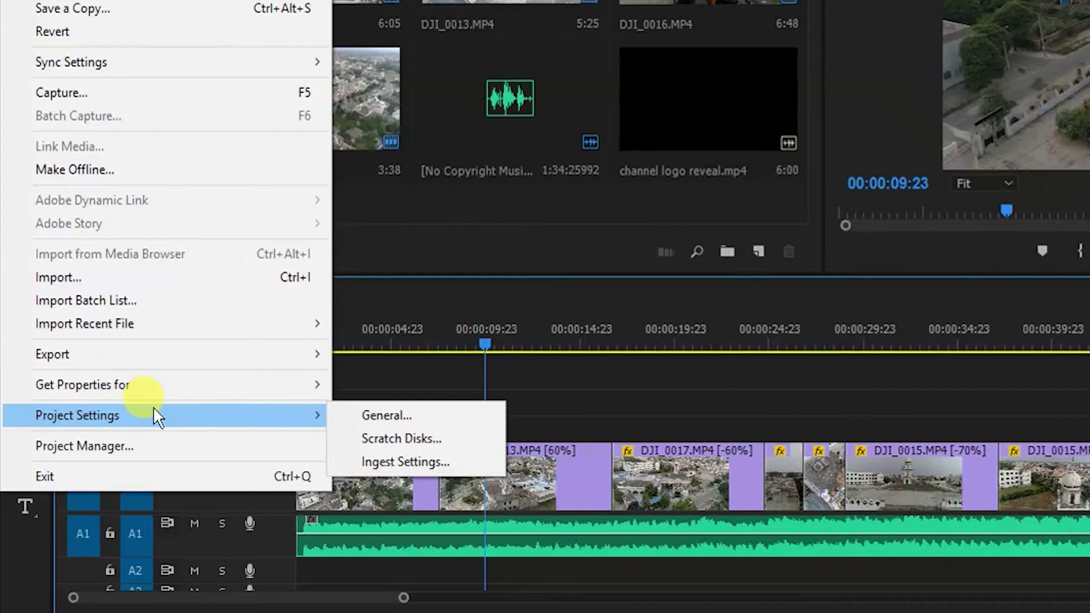
{"action": "left_click", "coordinate": [257, 462]}
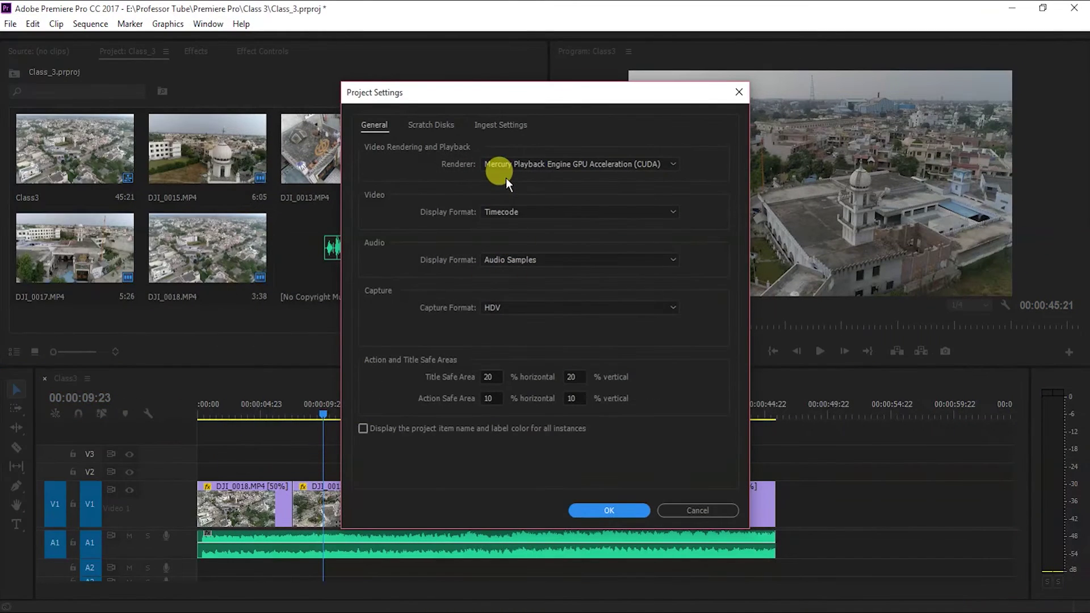
{"action": "left_click", "coordinate": [431, 128]}
{"action": "left_click", "coordinate": [372, 124]}
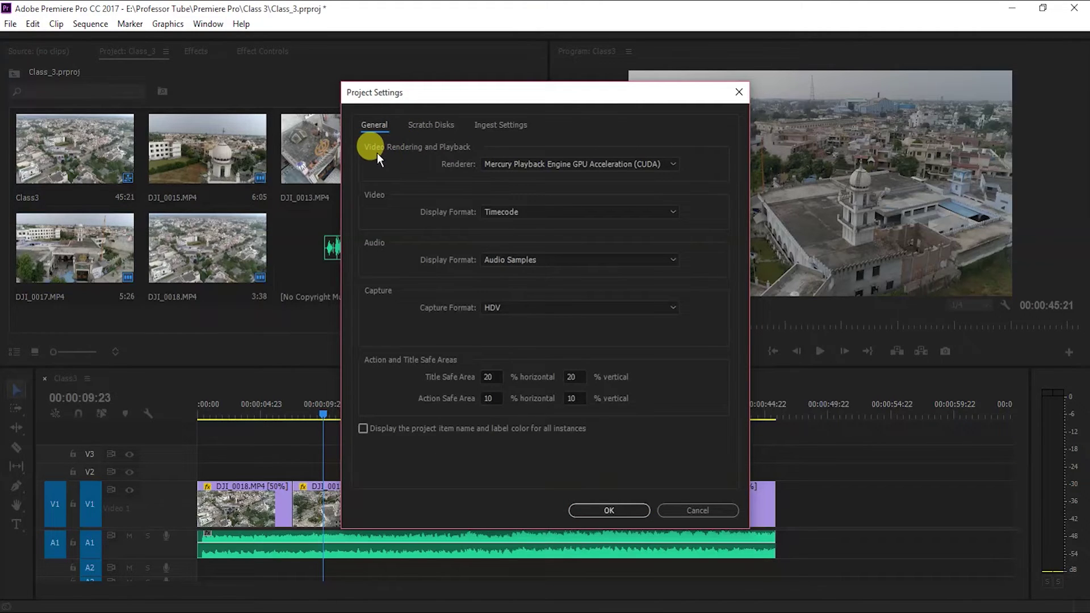
Step: Keep GPU acceleration as renderer, leave scratch disks Same as Project, cancel, and save with Ctrl+S
{"action": "left_click", "coordinate": [565, 164]}
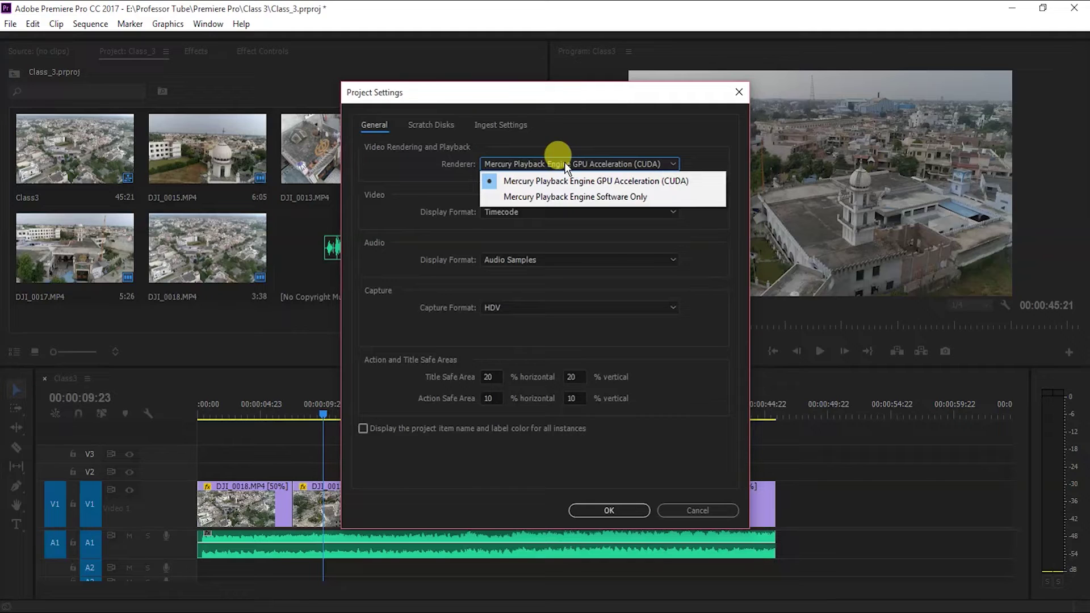
{"action": "left_click", "coordinate": [564, 162]}
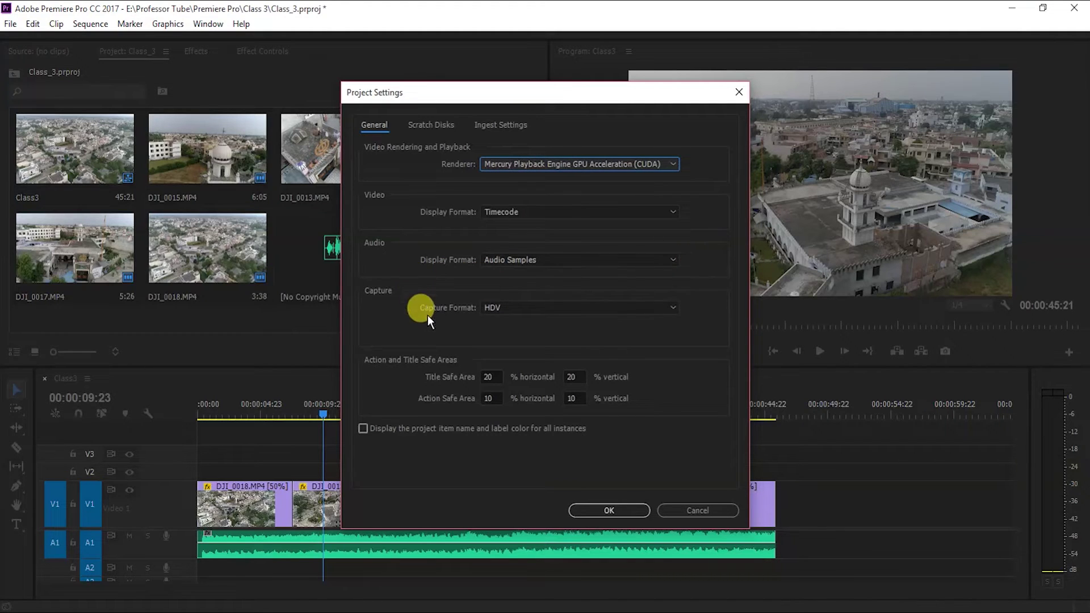
{"action": "left_click", "coordinate": [431, 124]}
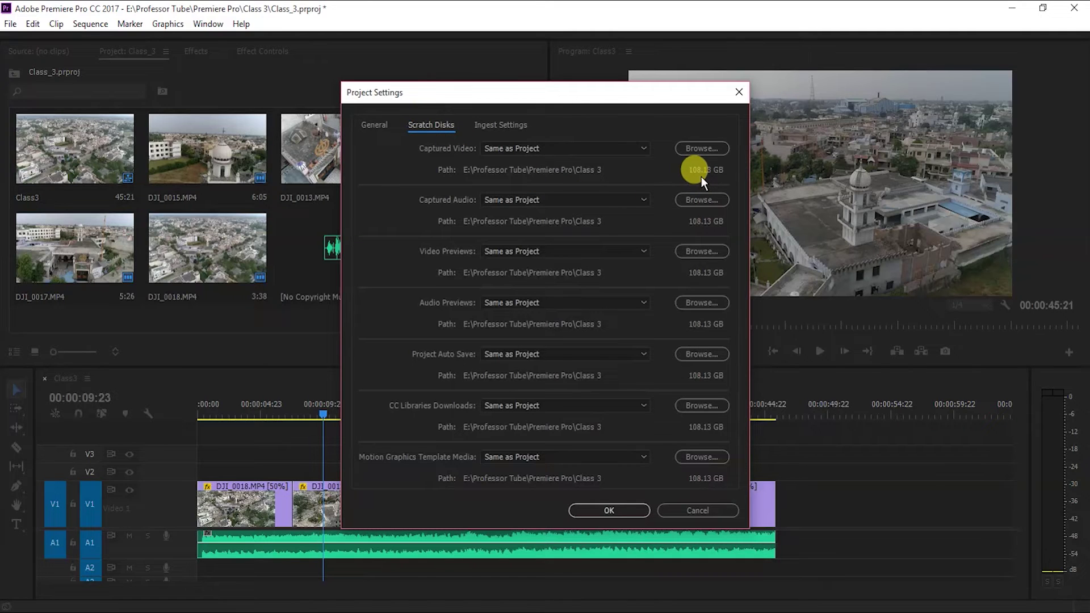
{"action": "left_click", "coordinate": [698, 508]}
{"action": "key", "text": "ctrl+s"}
Step: Open File > Project Manager, review its collect-files options, and dismiss it unchanged
{"action": "left_click", "coordinate": [10, 24]}
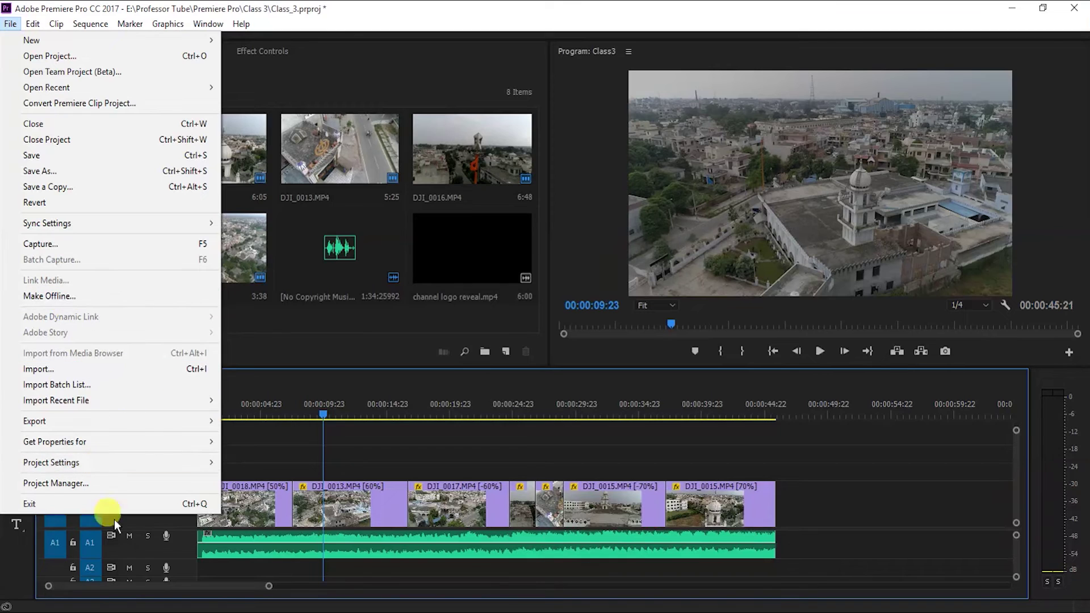
{"action": "left_click", "coordinate": [121, 481]}
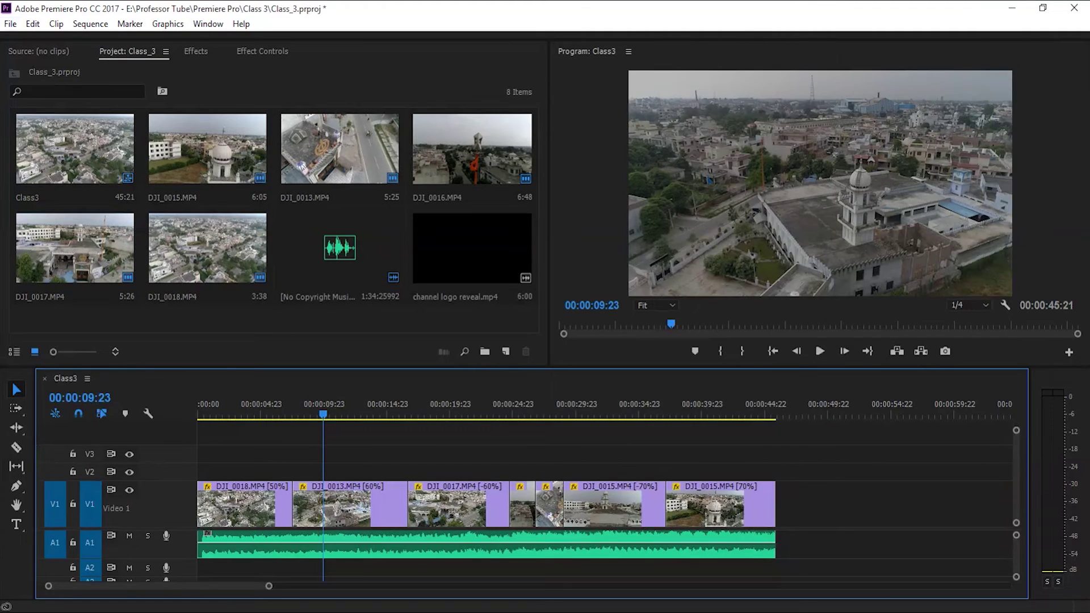
{"action": "left_click", "coordinate": [11, 23]}
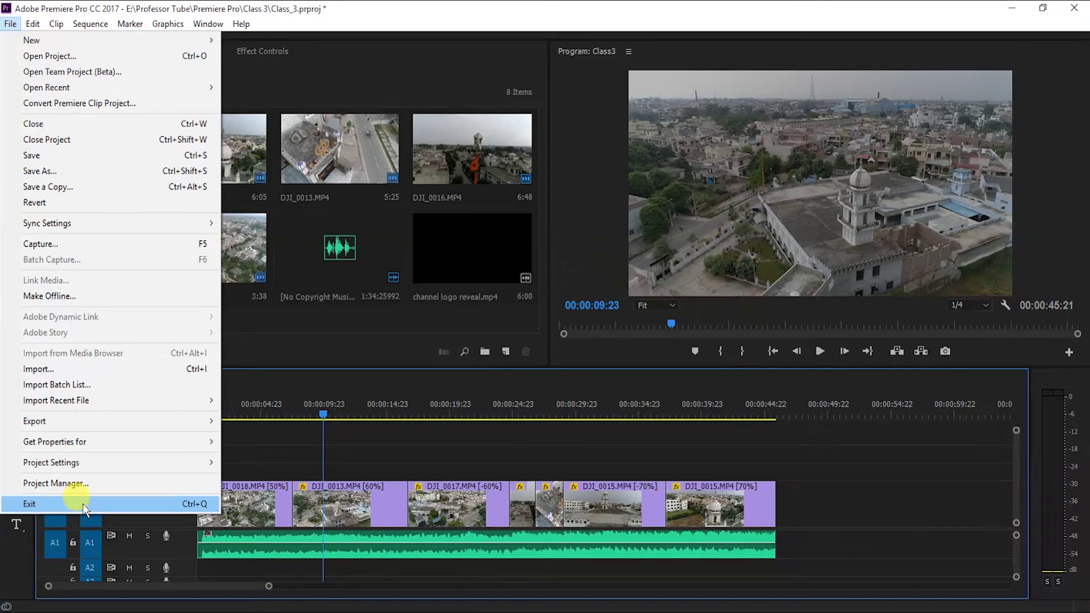
Step: Browse the Edit menu, then open and cancel the Find dialog
{"action": "mouse_move", "coordinate": [34, 25]}
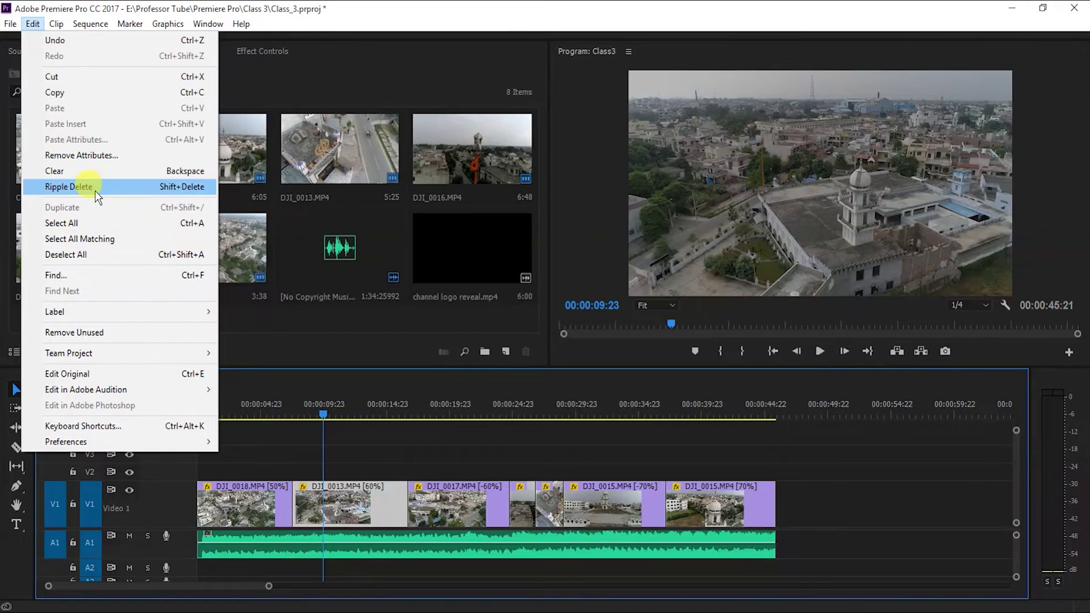
{"action": "left_click", "coordinate": [317, 451]}
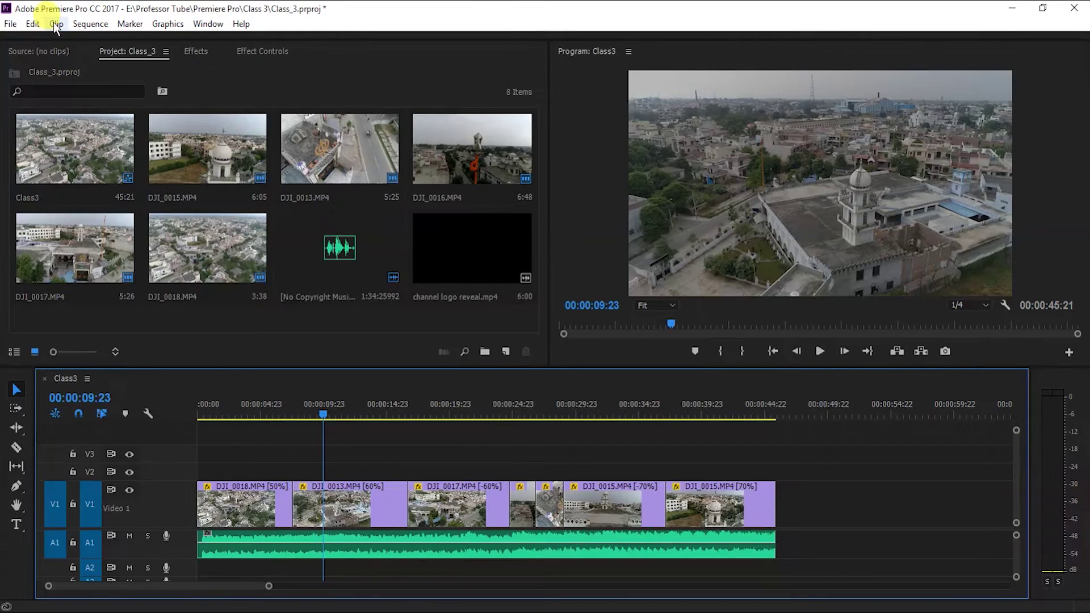
{"action": "left_click", "coordinate": [32, 25]}
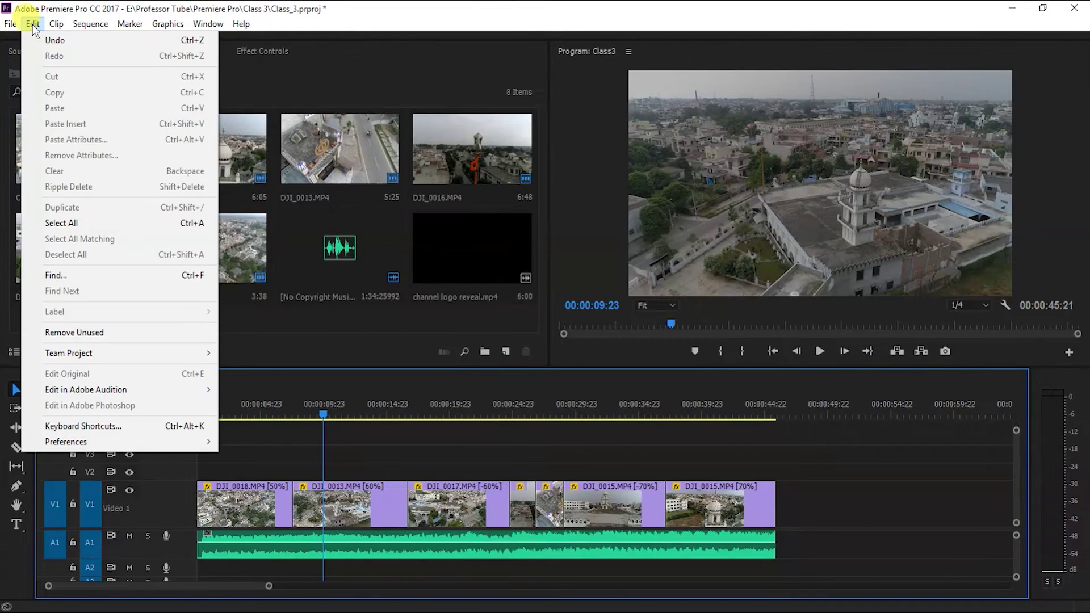
{"action": "left_click", "coordinate": [158, 274]}
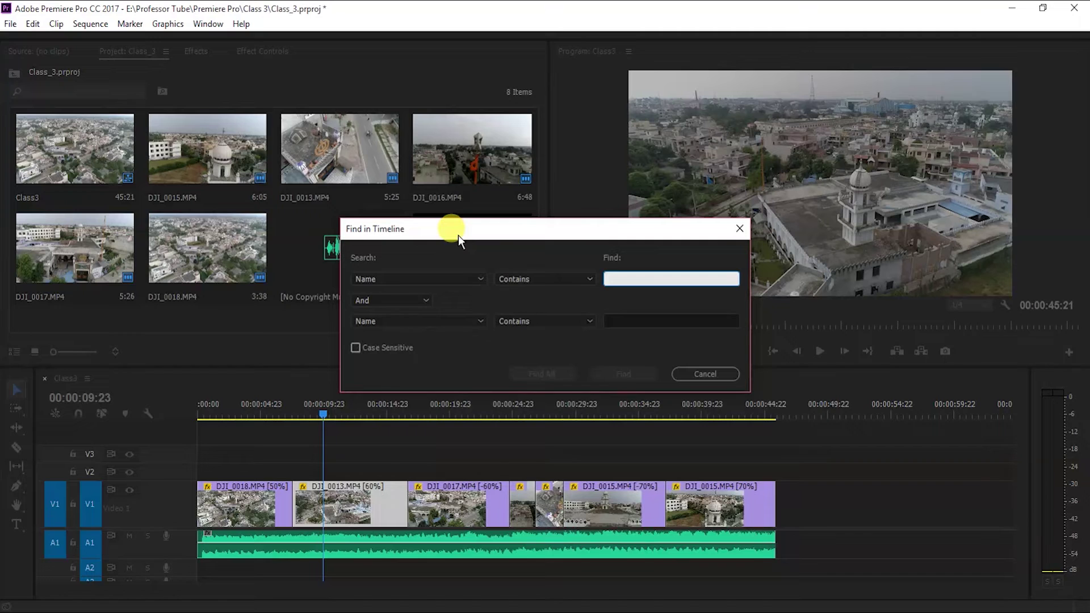
{"action": "left_click", "coordinate": [710, 380]}
Step: Run Edit > Remove Unused, dropping channel logo reveal.mp4 to leave seven items
{"action": "left_click", "coordinate": [32, 23]}
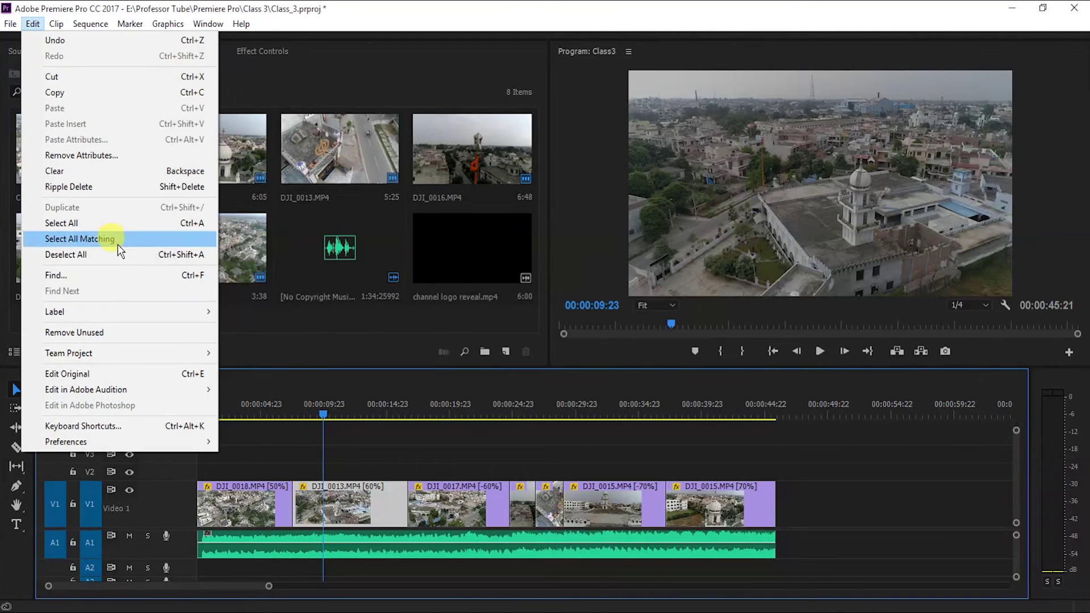
{"action": "left_click", "coordinate": [140, 332]}
{"action": "left_click", "coordinate": [457, 244]}
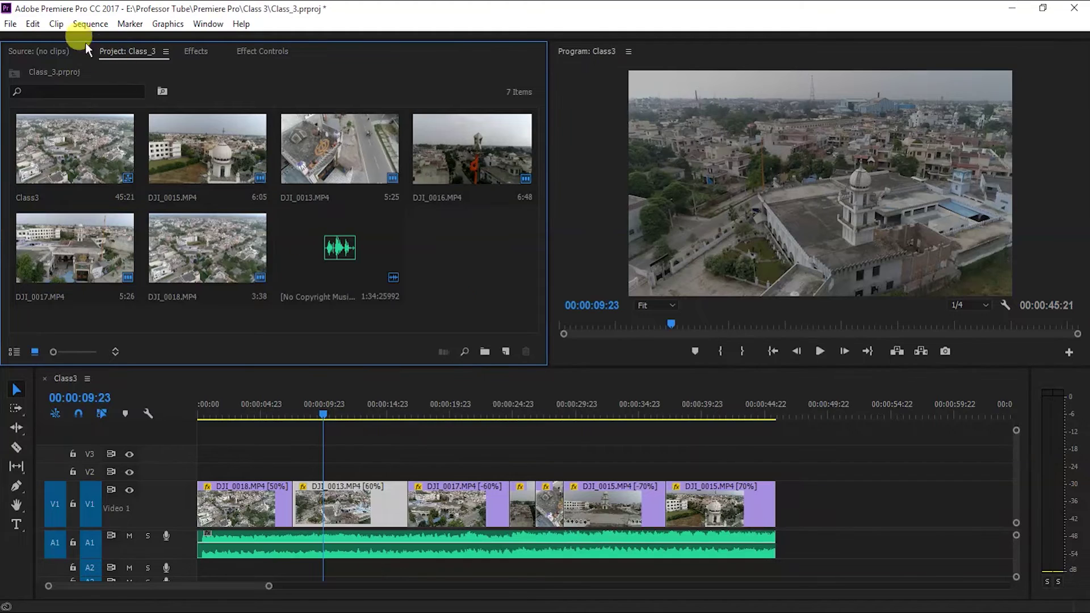
{"action": "left_click", "coordinate": [33, 24]}
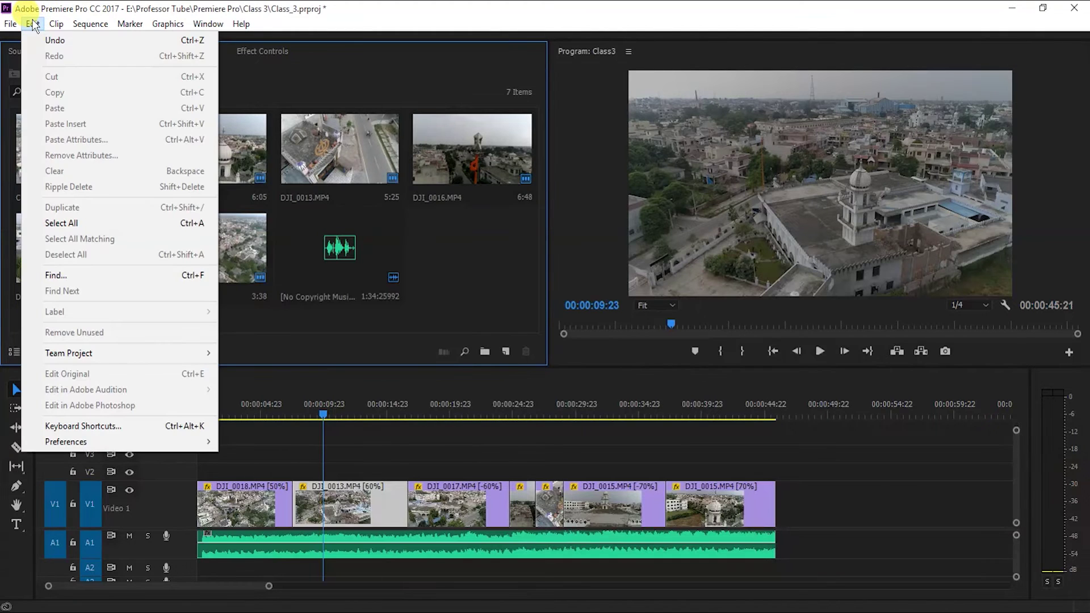
{"action": "mouse_move", "coordinate": [161, 357]}
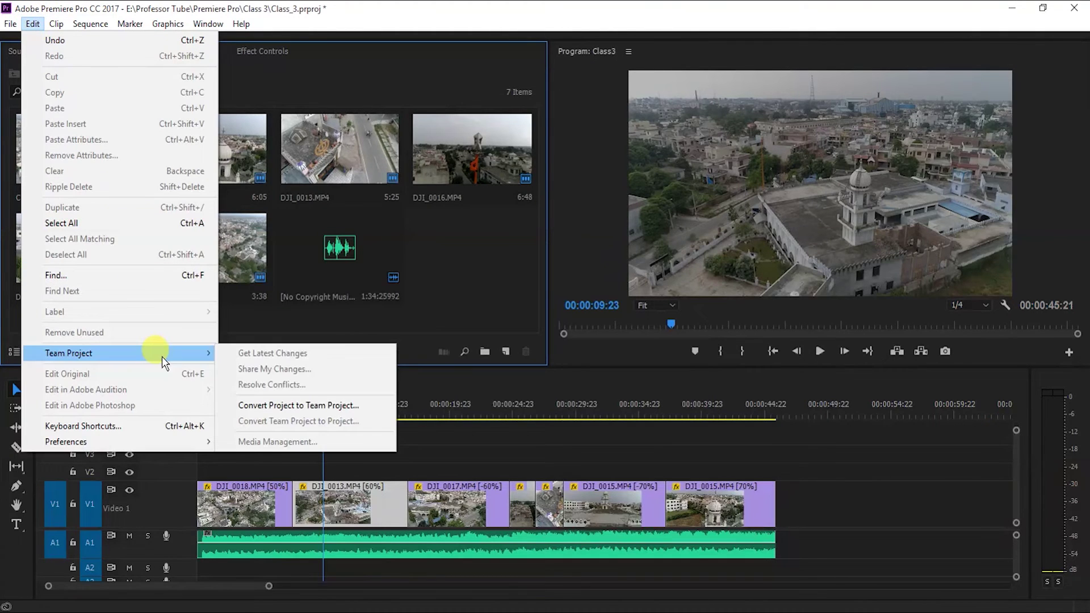
{"action": "left_click", "coordinate": [161, 423]}
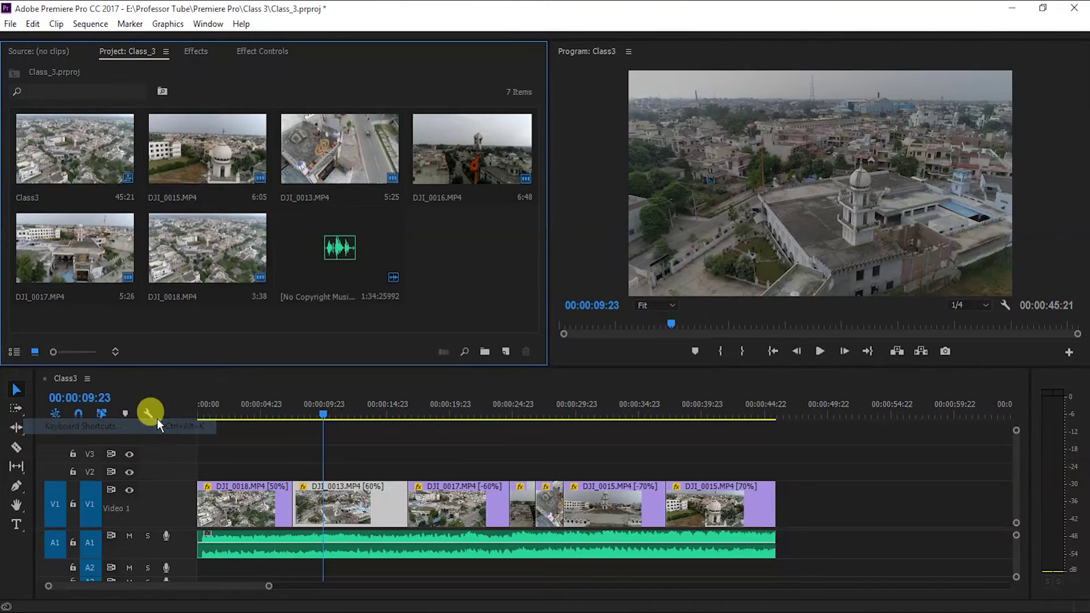
{"action": "left_click", "coordinate": [130, 386]}
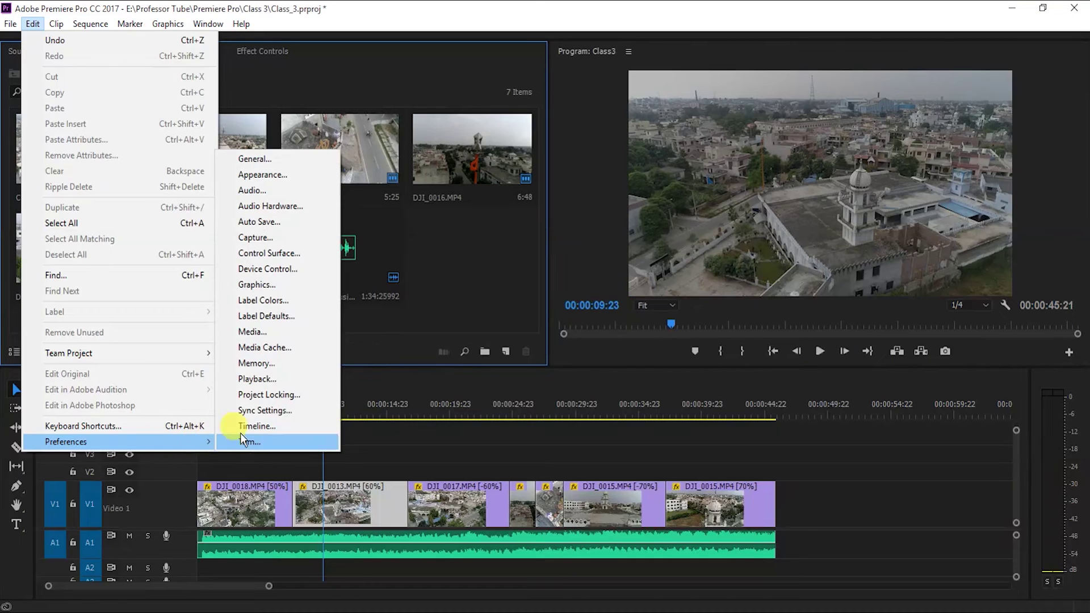
{"action": "left_click", "coordinate": [246, 170]}
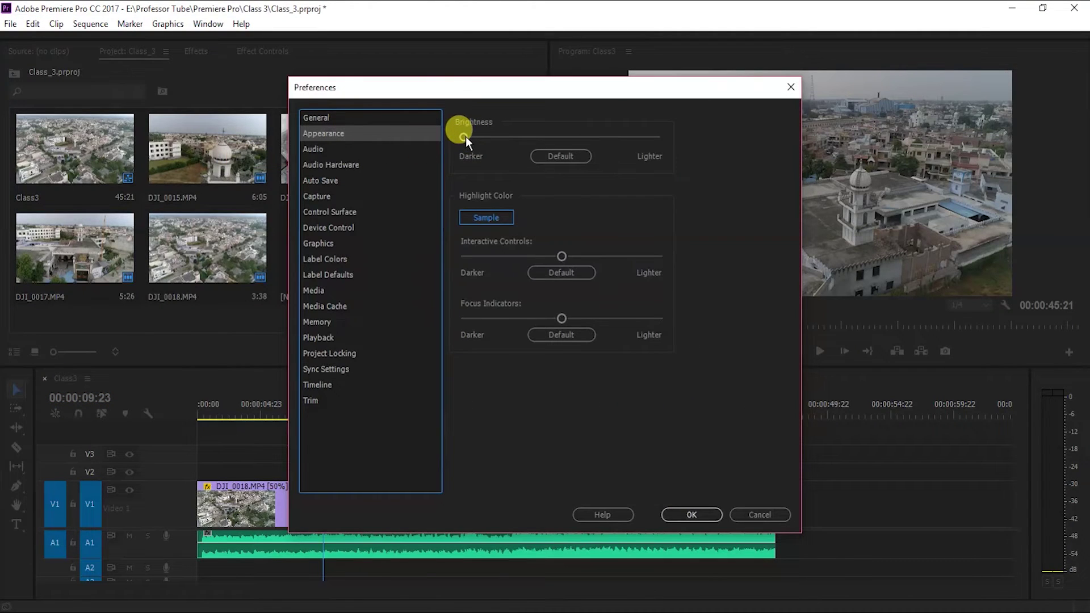
{"action": "mouse_move", "coordinate": [466, 138]}
{"action": "left_mouse_down"}
{"action": "mouse_move", "coordinate": [617, 146]}
{"action": "mouse_move", "coordinate": [430, 148]}
{"action": "left_mouse_up"}
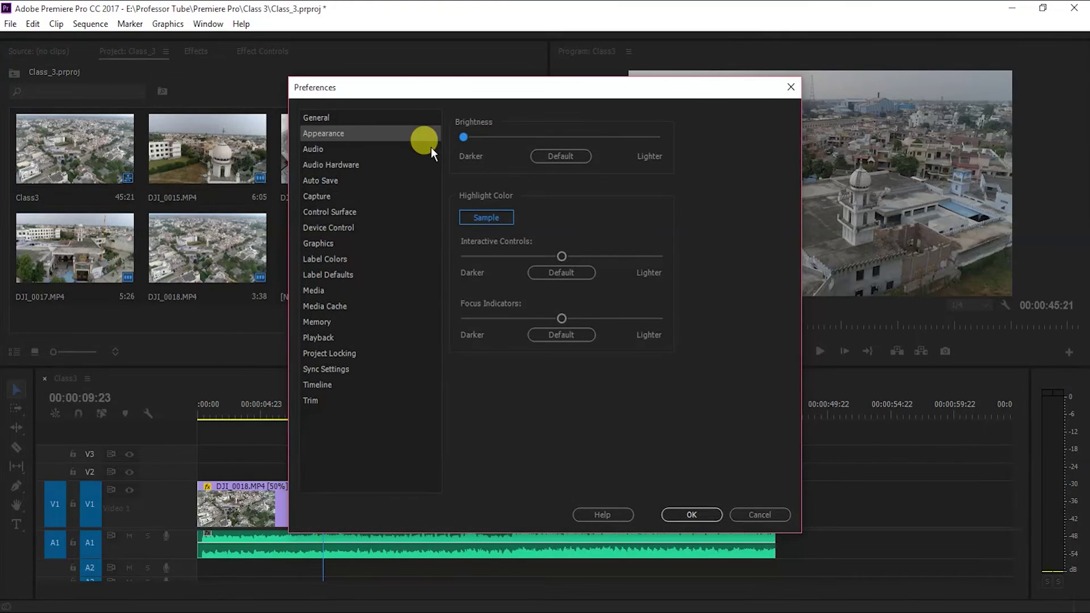
{"action": "left_click", "coordinate": [327, 150]}
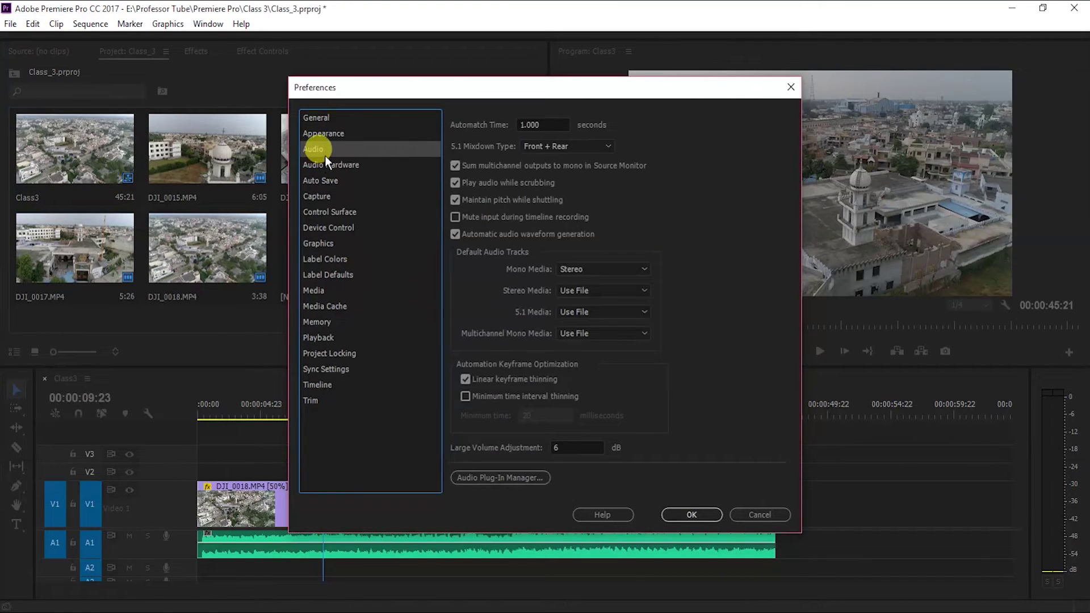
{"action": "left_click", "coordinate": [329, 165]}
{"action": "left_click", "coordinate": [340, 181]}
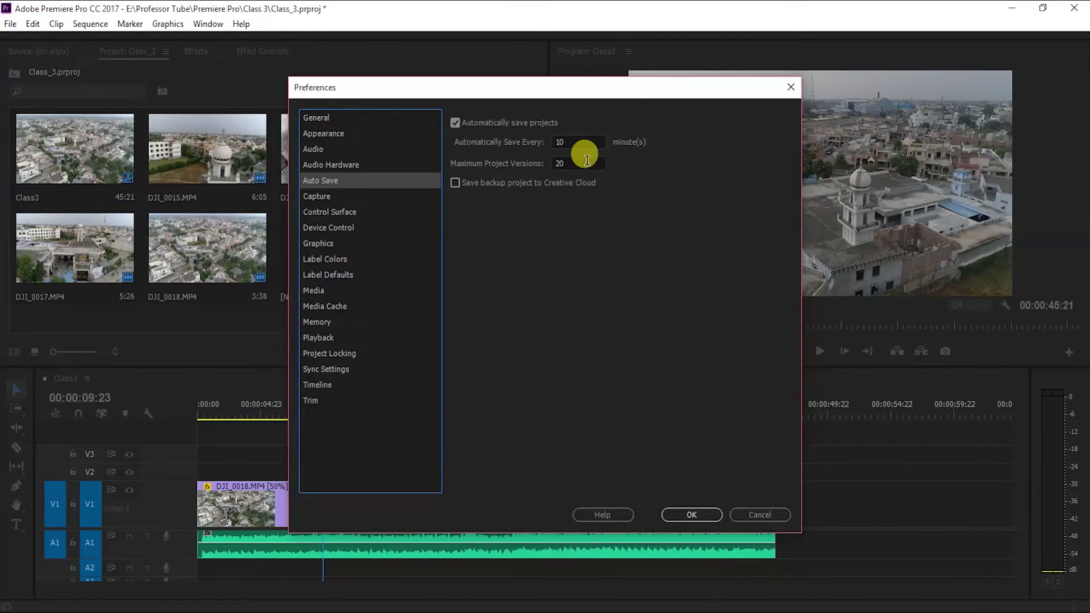
{"action": "left_click", "coordinate": [328, 196]}
{"action": "left_click", "coordinate": [337, 212]}
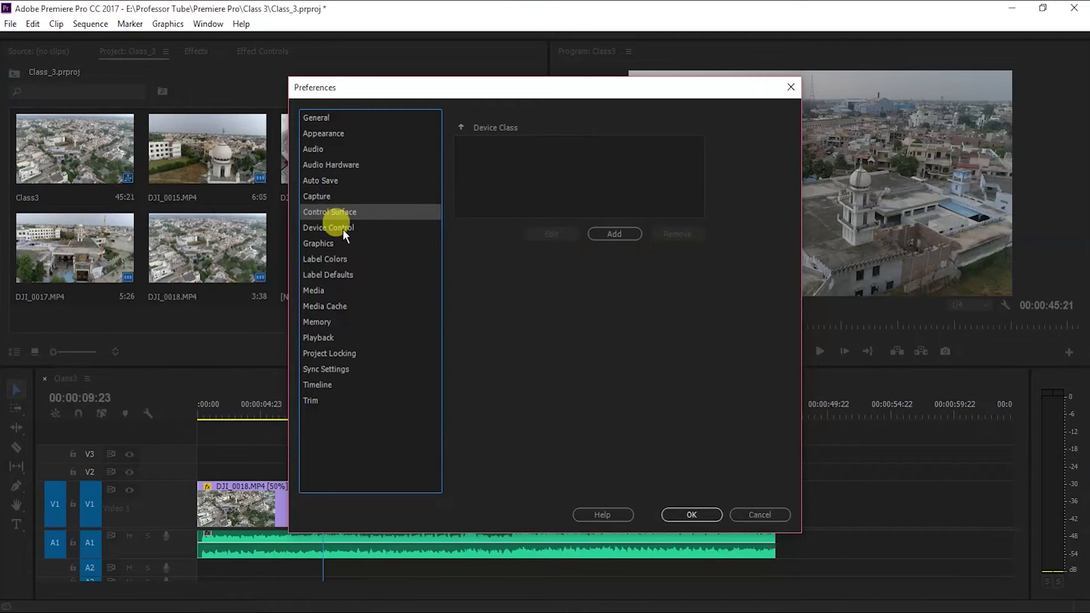
{"action": "left_click", "coordinate": [343, 228]}
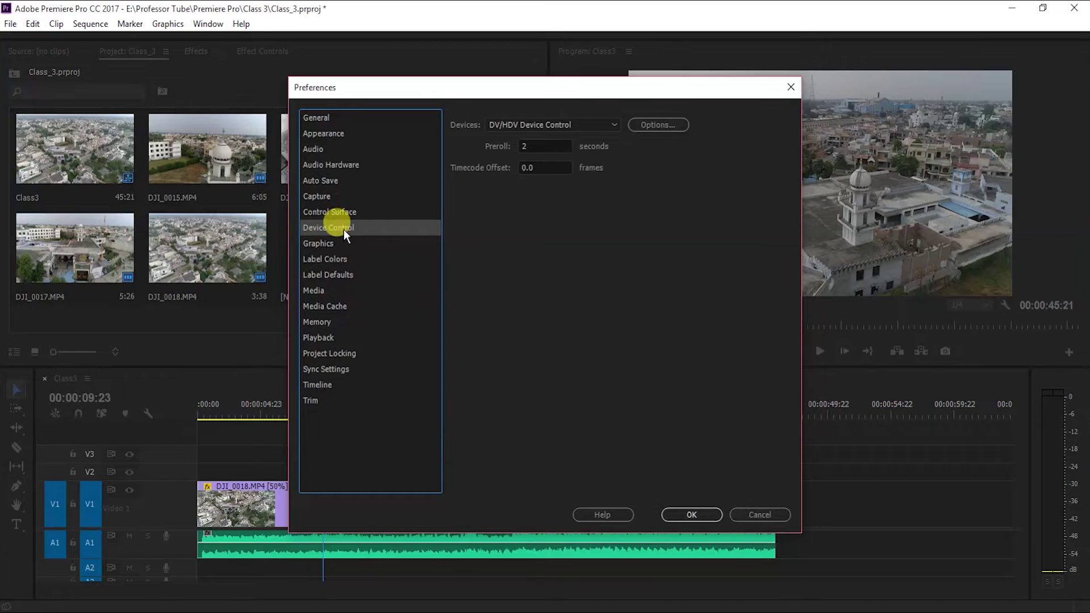
{"action": "left_click", "coordinate": [329, 242]}
{"action": "left_click", "coordinate": [329, 260]}
{"action": "left_click", "coordinate": [334, 290]}
{"action": "left_click", "coordinate": [328, 322]}
{"action": "left_click", "coordinate": [326, 369]}
{"action": "left_click", "coordinate": [325, 385]}
{"action": "left_click", "coordinate": [324, 401]}
{"action": "left_click", "coordinate": [323, 353]}
{"action": "left_click", "coordinate": [321, 307]}
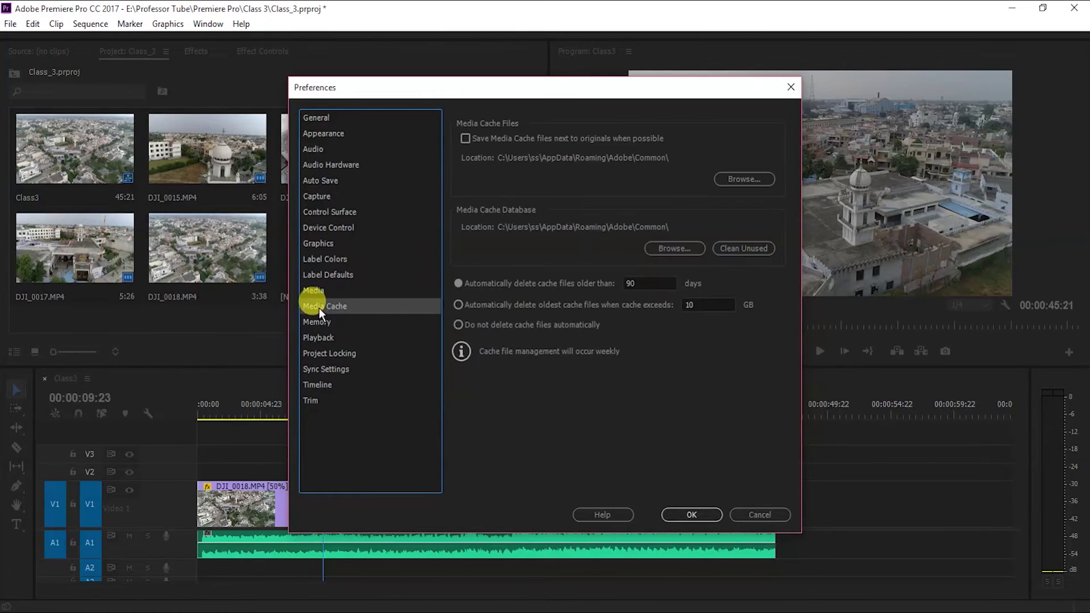
{"action": "left_click", "coordinate": [322, 259]}
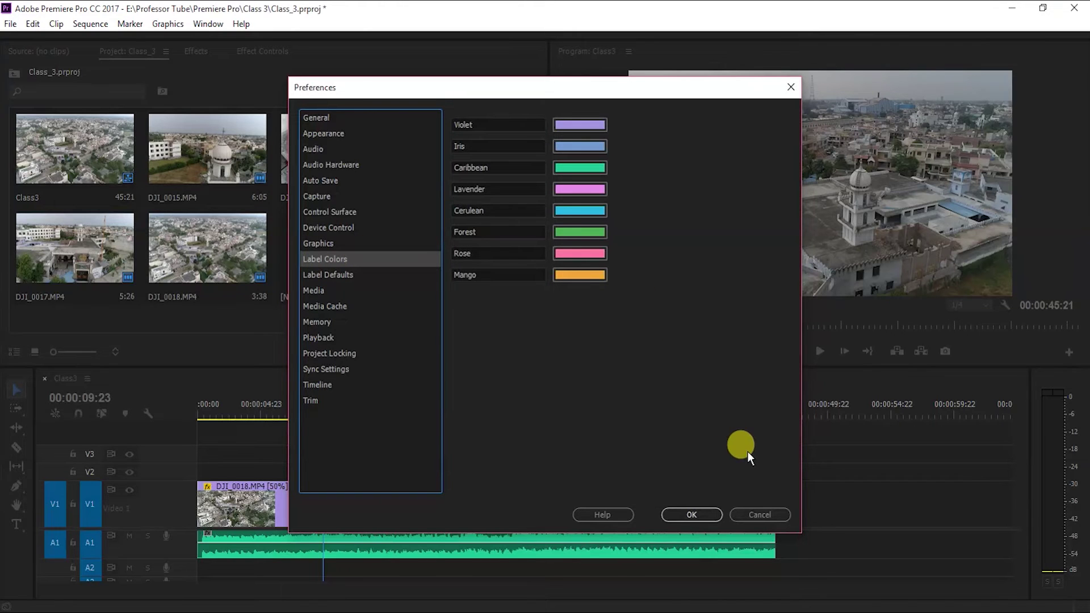
{"action": "left_click", "coordinate": [755, 515]}
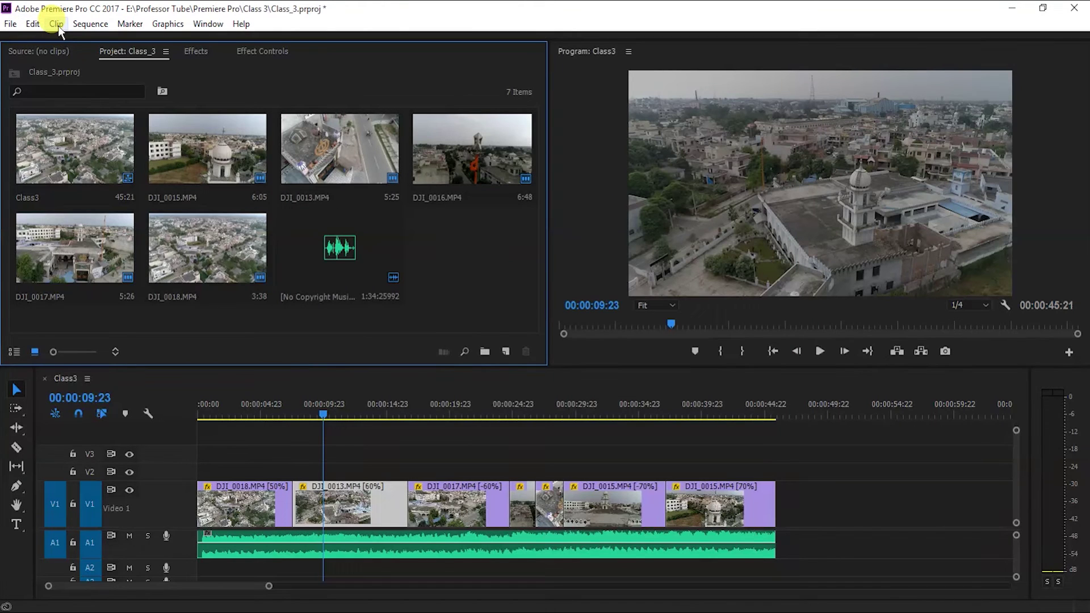
Step: Check Clip > Render and Replace, then marquee-select DJI_0013 through the short clips on V1
{"action": "left_click", "coordinate": [60, 27]}
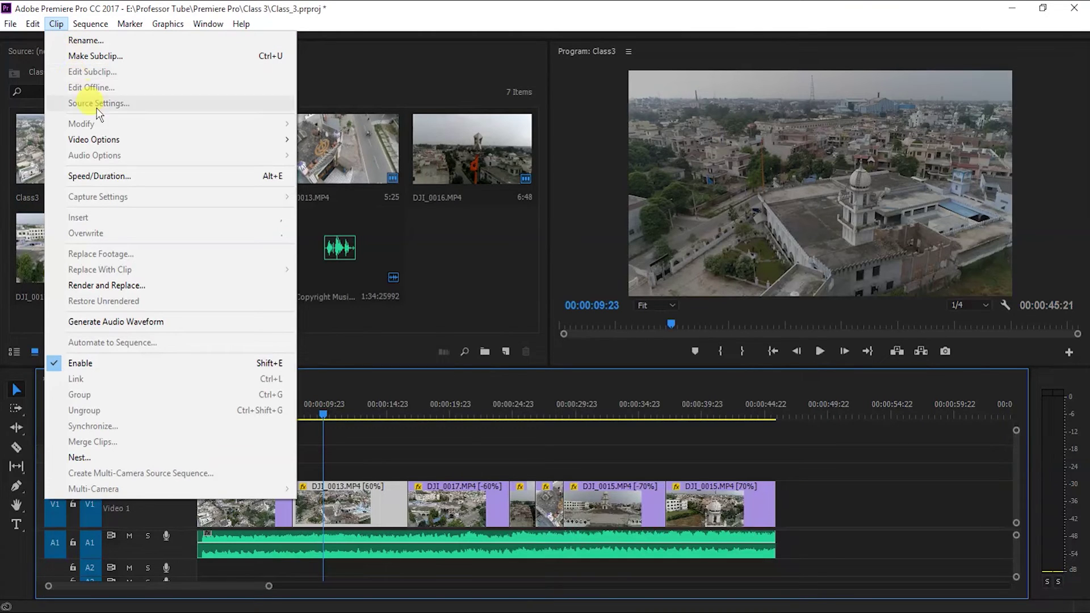
{"action": "mouse_move", "coordinate": [115, 135]}
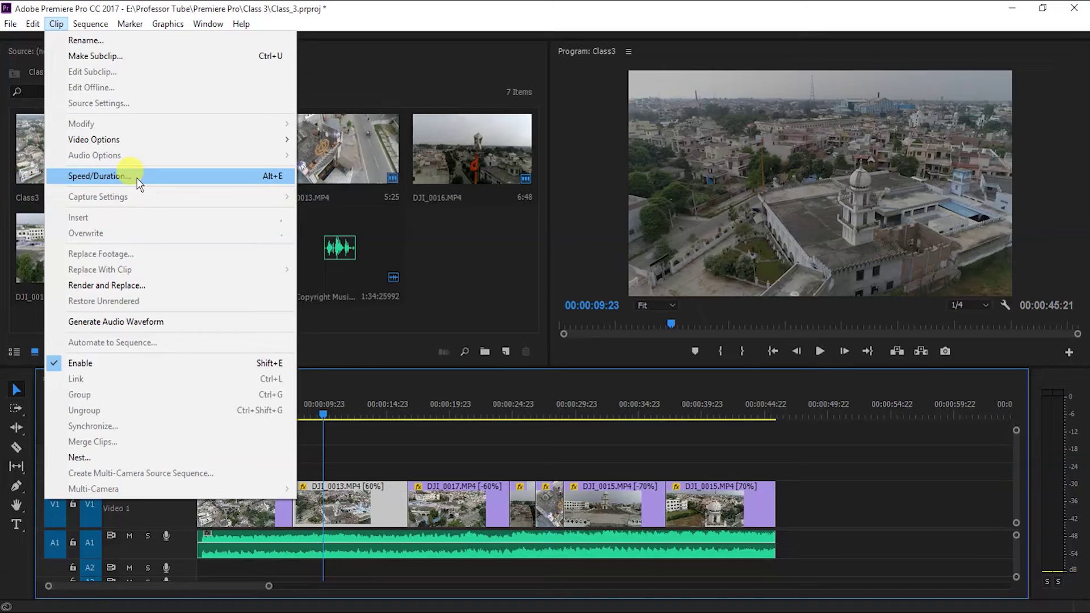
{"action": "left_click", "coordinate": [171, 285]}
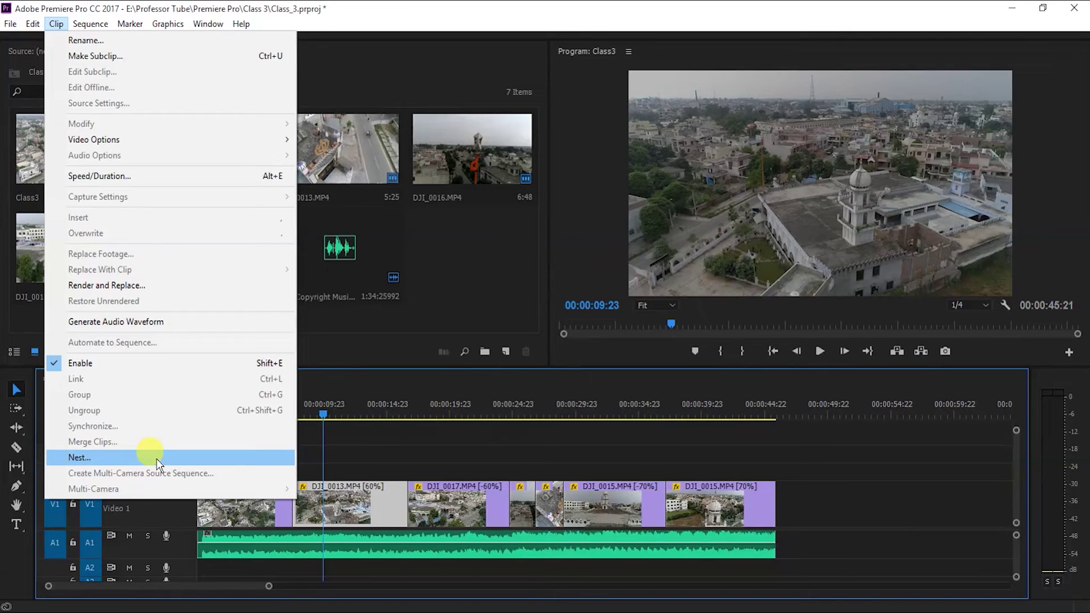
{"action": "left_click", "coordinate": [347, 457]}
{"action": "left_click_drag", "start_coordinate": [347, 457], "coordinate": [548, 512]}
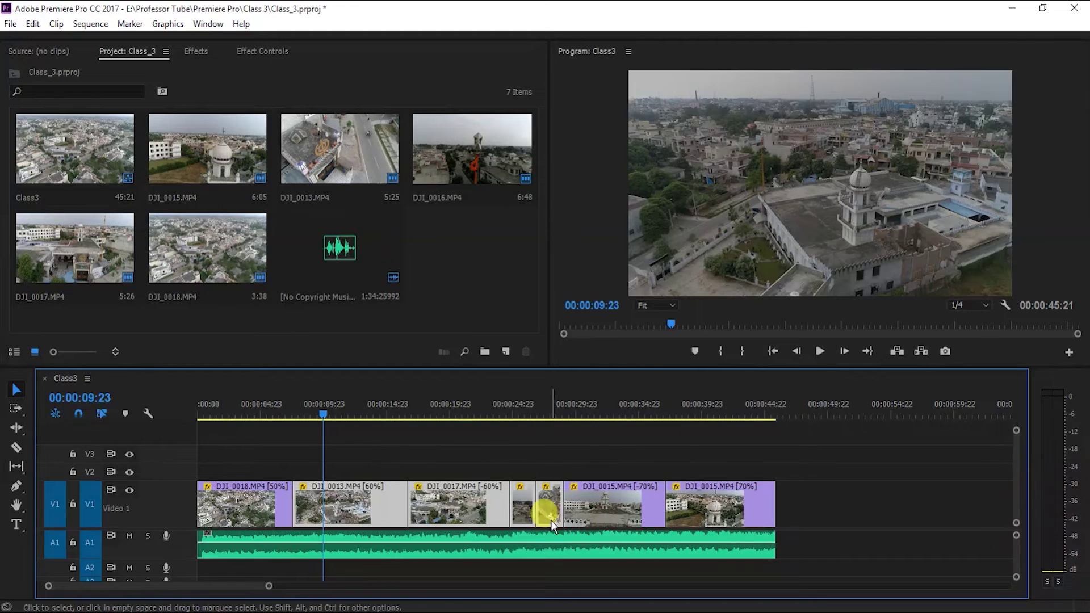
{"action": "left_click", "coordinate": [56, 24]}
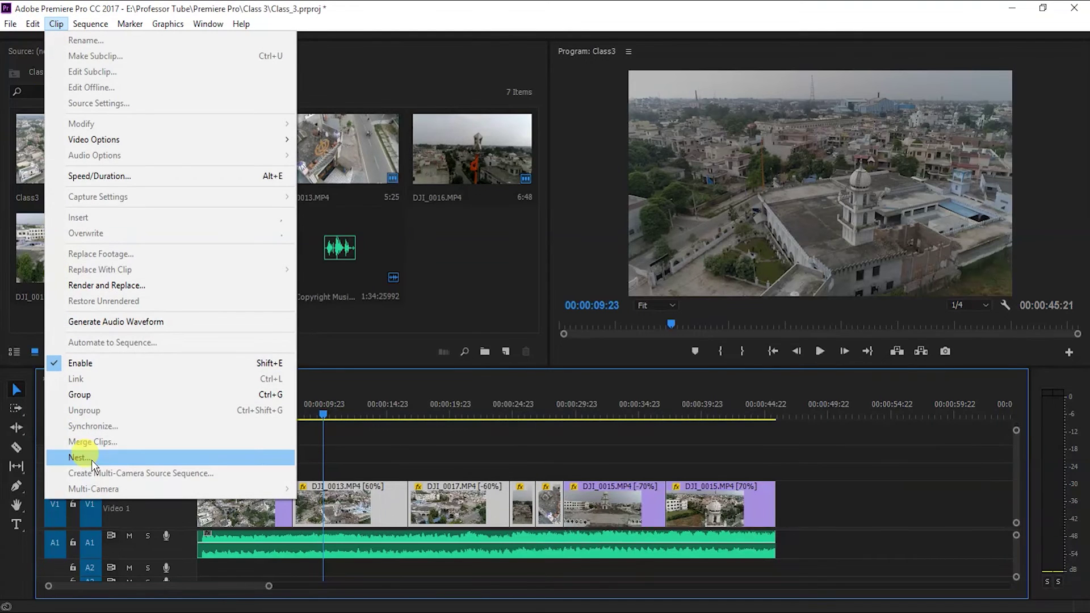
{"action": "left_click", "coordinate": [91, 458]}
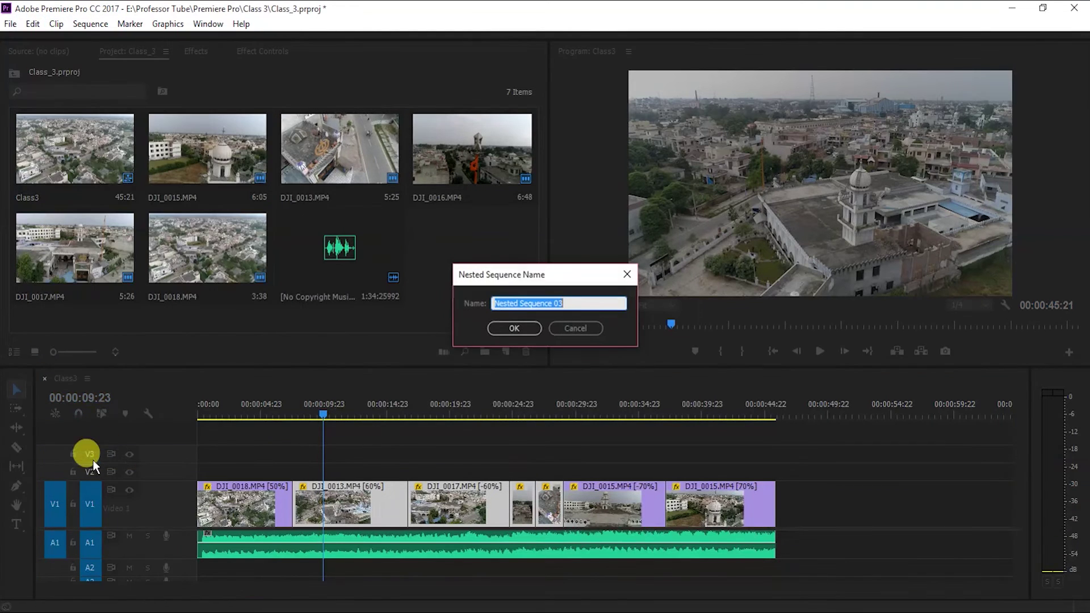
{"action": "left_click", "coordinate": [515, 329]}
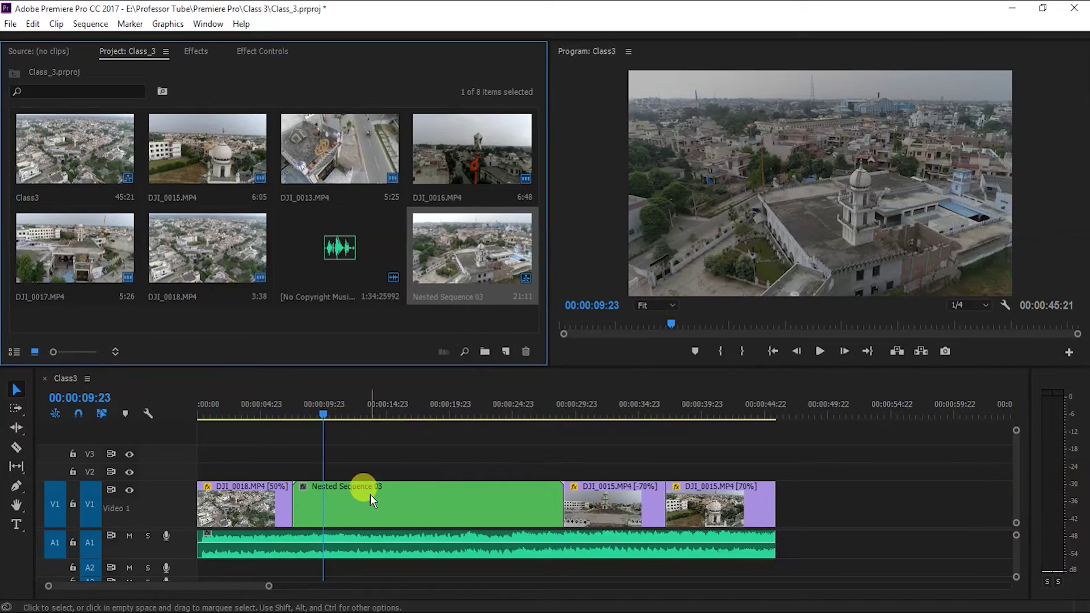
{"action": "left_click", "coordinate": [370, 495]}
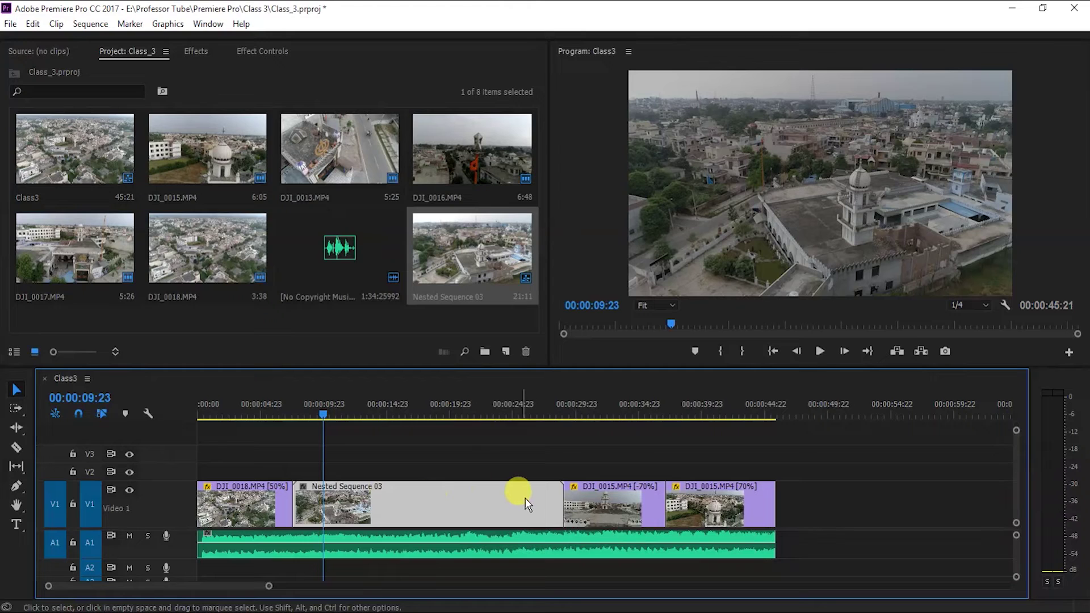
{"action": "double_click", "coordinate": [454, 502]}
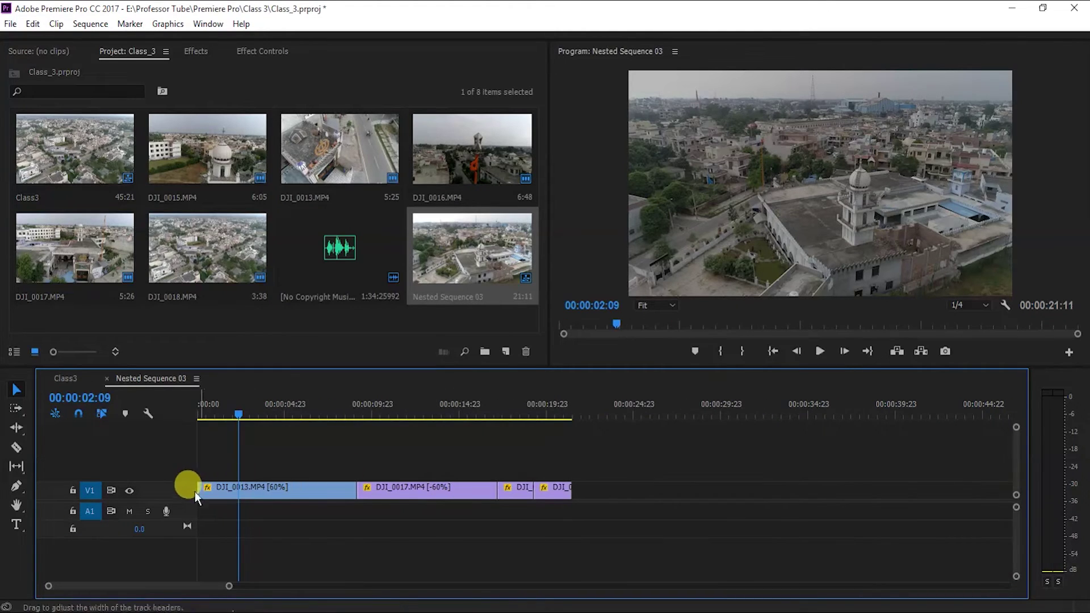
{"action": "double_click", "coordinate": [179, 496]}
{"action": "left_click_drag", "start_coordinate": [360, 404], "coordinate": [557, 413]}
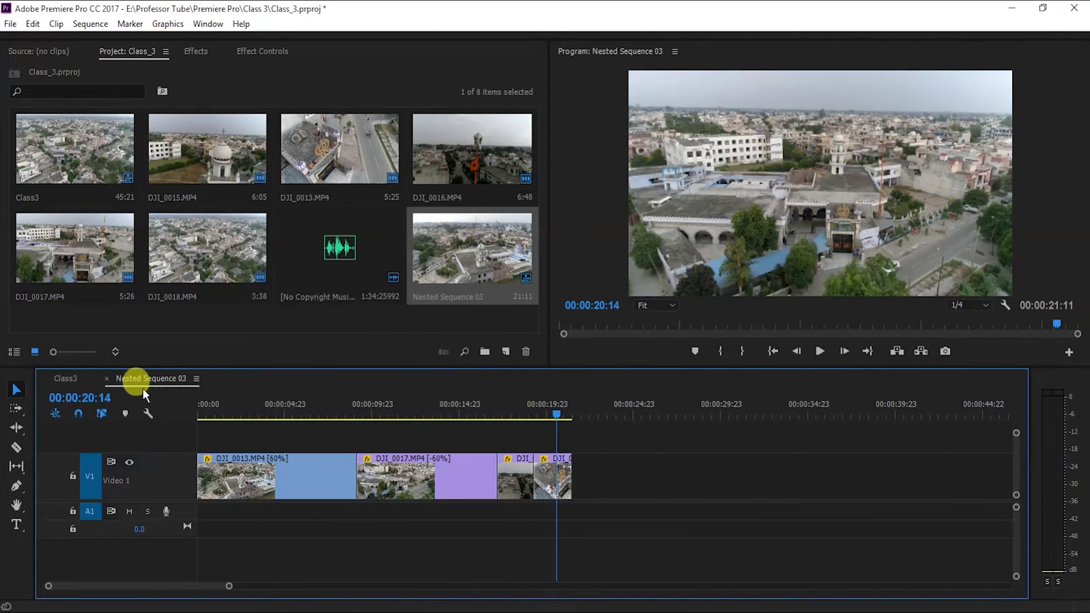
{"action": "left_click", "coordinate": [107, 379]}
{"action": "left_click", "coordinate": [89, 24]}
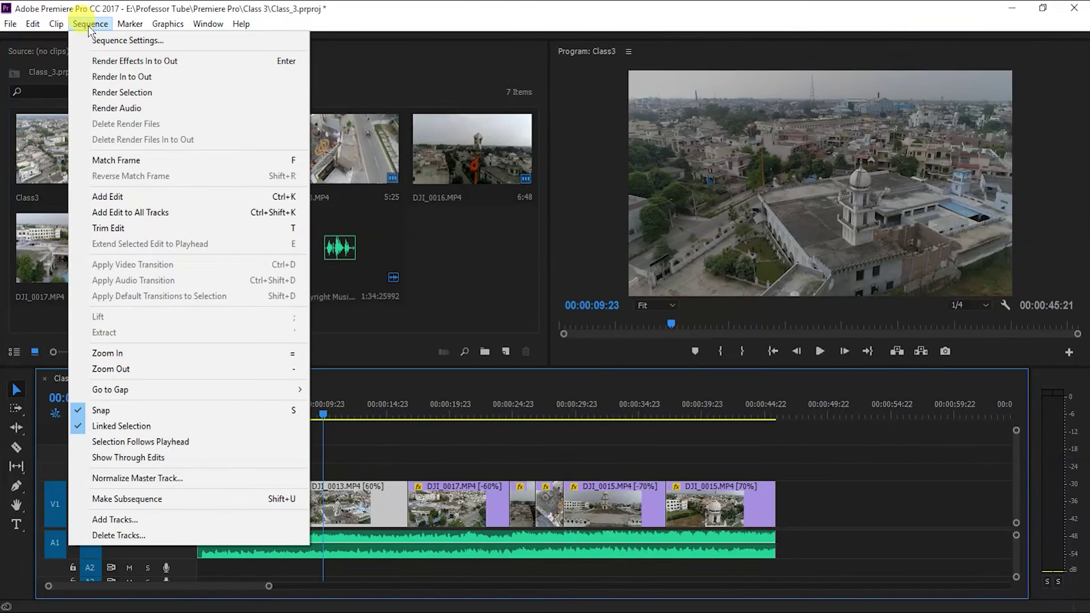
{"action": "left_click", "coordinate": [90, 24]}
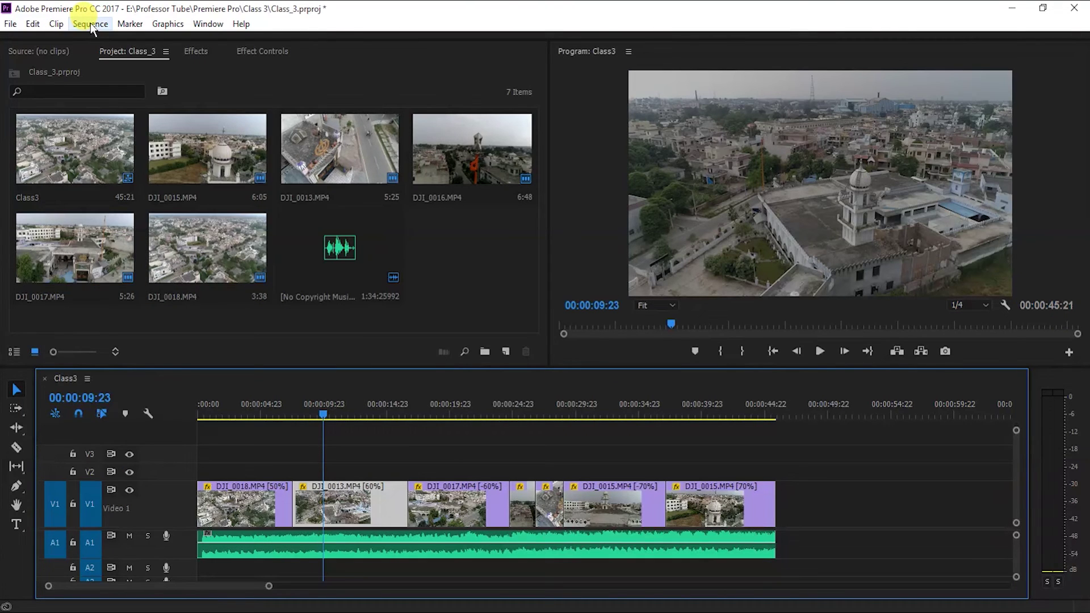
{"action": "left_click", "coordinate": [90, 24]}
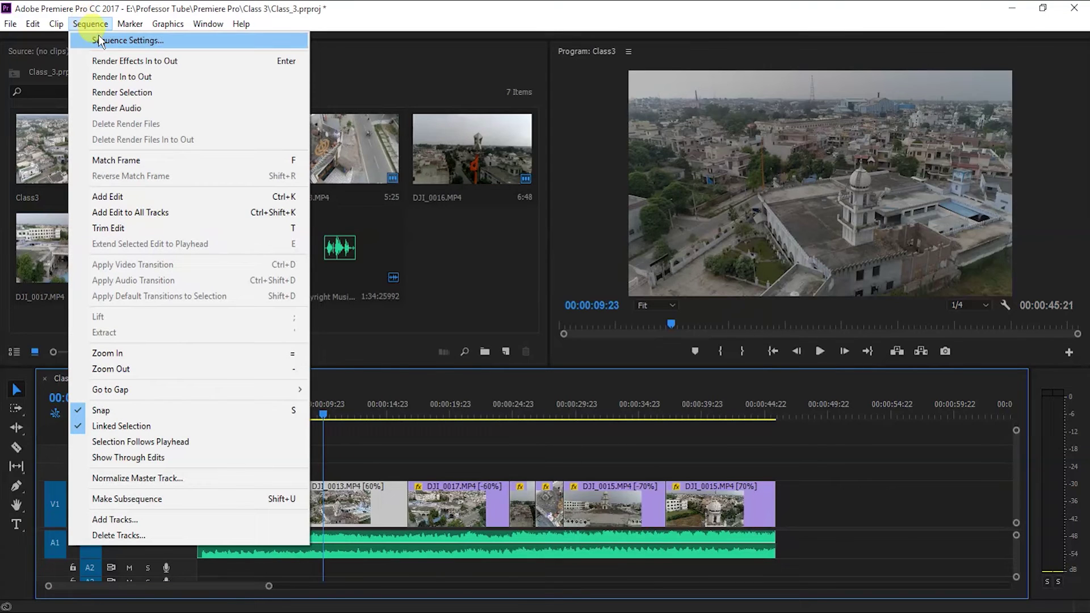
{"action": "left_click", "coordinate": [426, 421]}
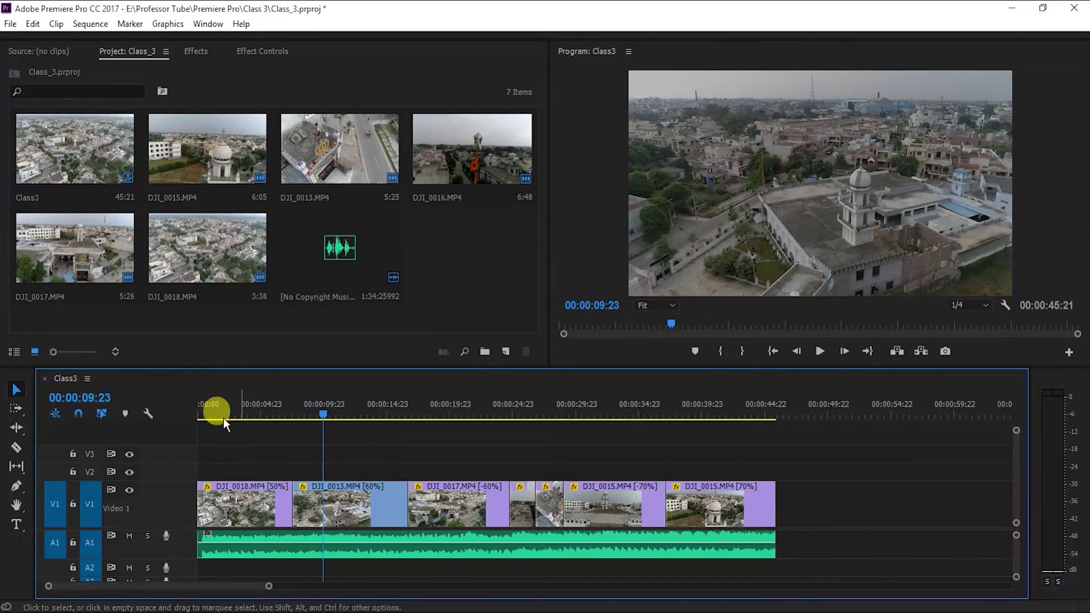
{"action": "left_click", "coordinate": [92, 22]}
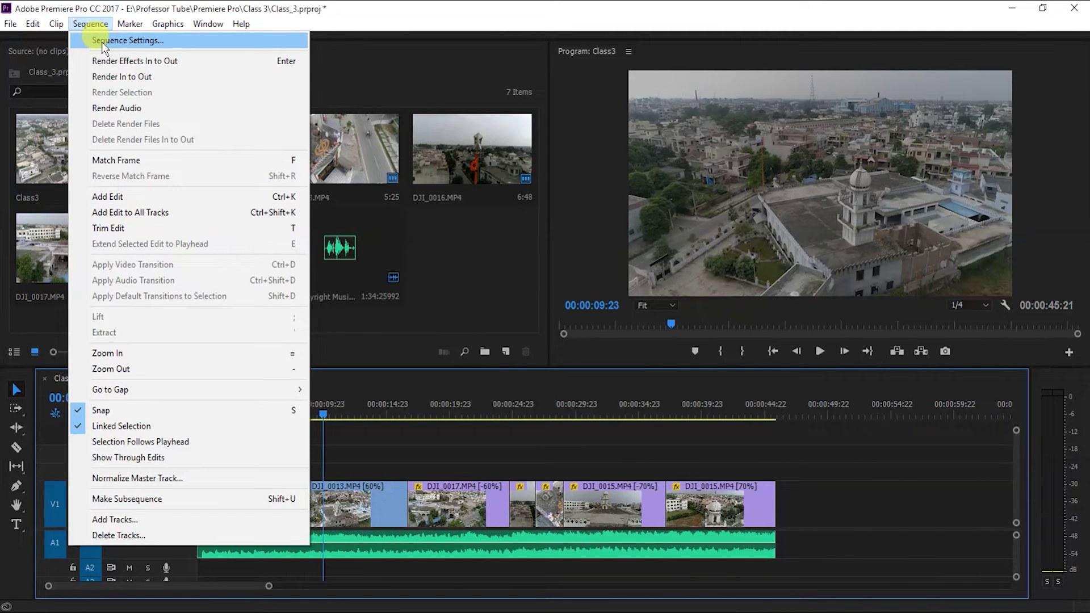
{"action": "left_click", "coordinate": [101, 42]}
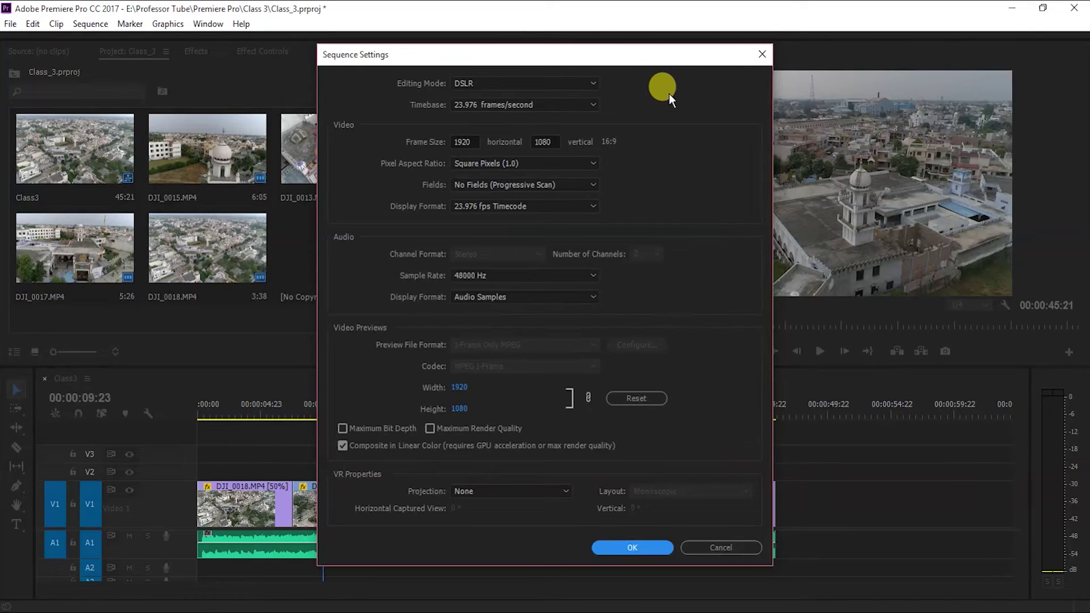
{"action": "left_click", "coordinate": [477, 139]}
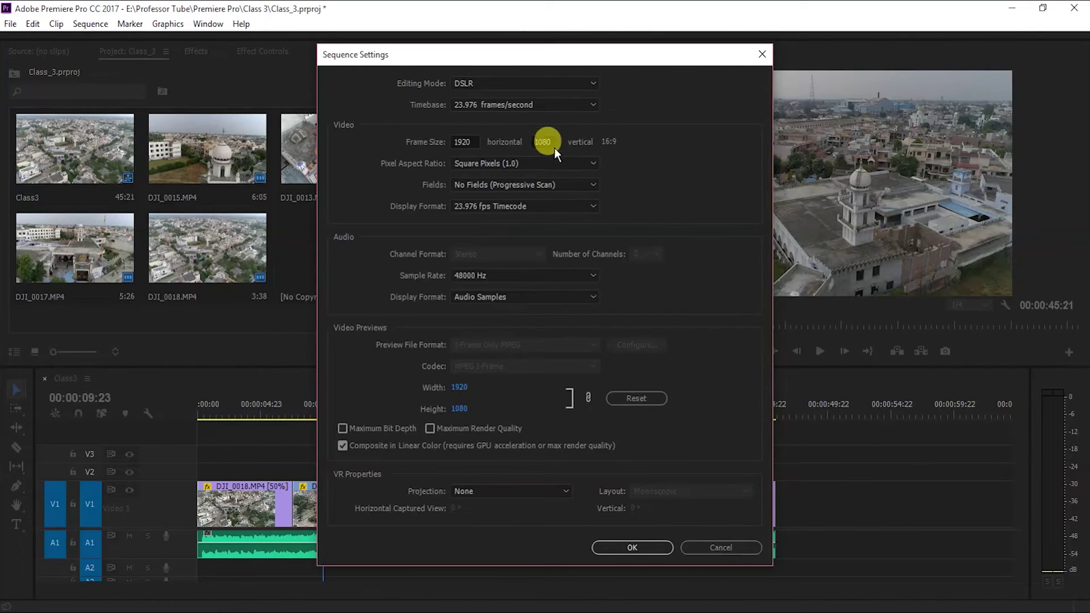
{"action": "left_click", "coordinate": [712, 222]}
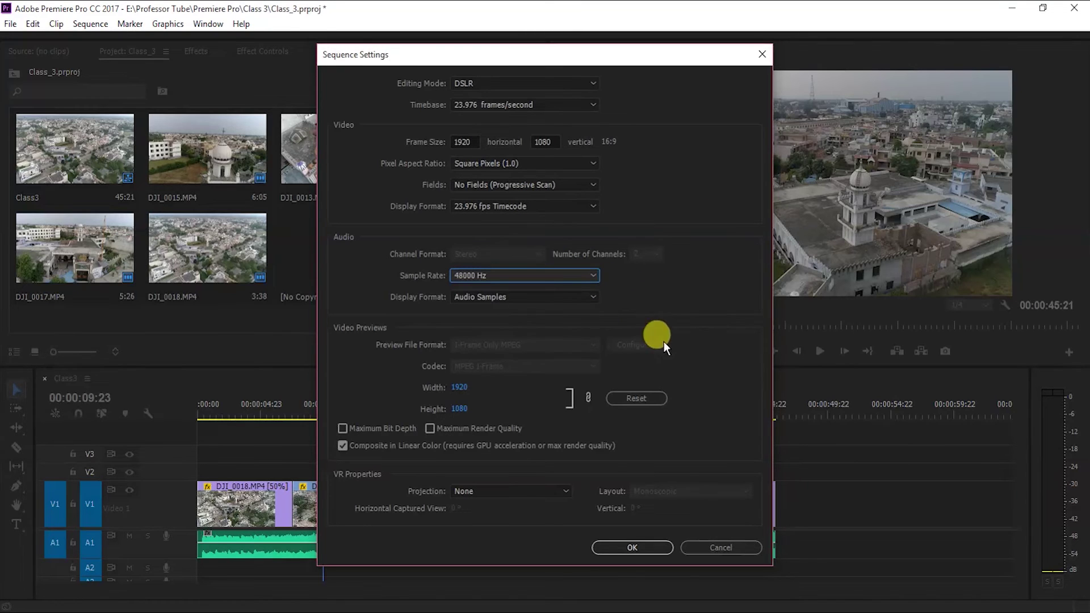
{"action": "left_click", "coordinate": [737, 551]}
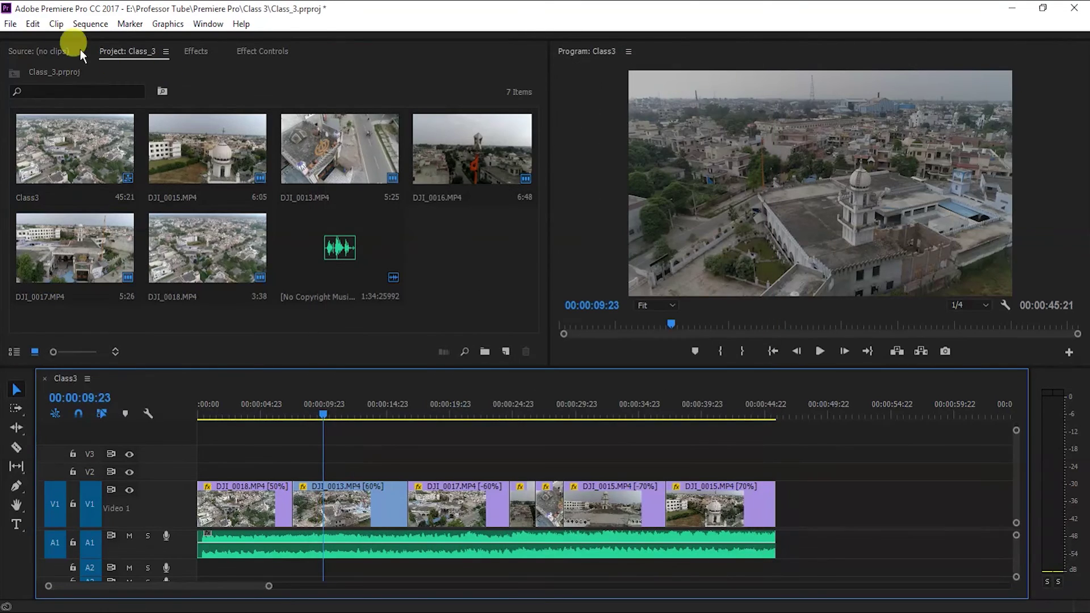
Step: Select all Class3 timeline clips and make them into the 45:21 subsequence Class3_Sub_01
{"action": "left_click", "coordinate": [80, 29]}
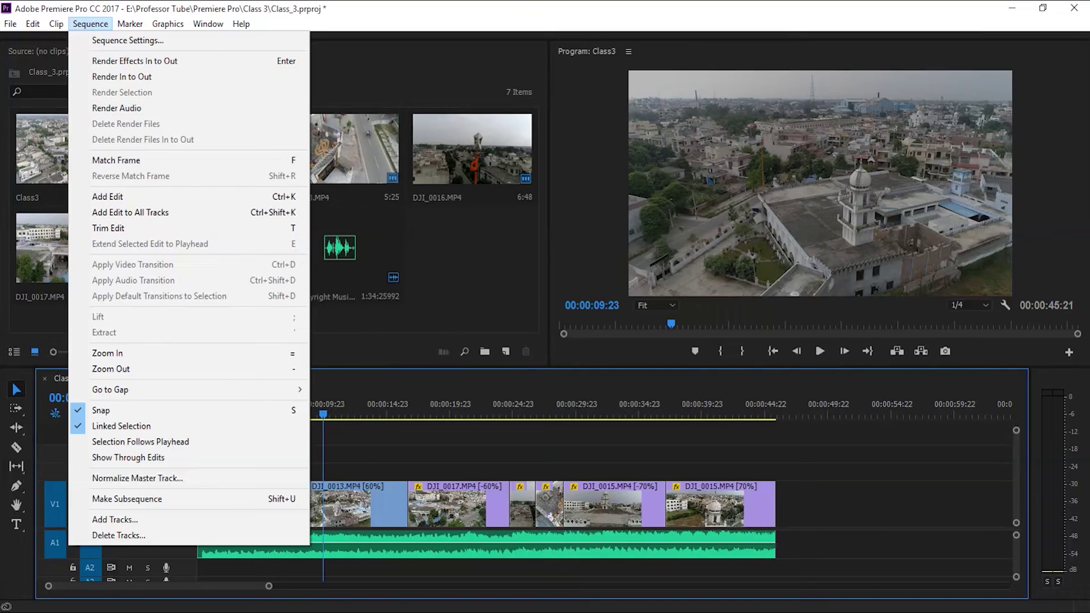
{"action": "left_click", "coordinate": [461, 390]}
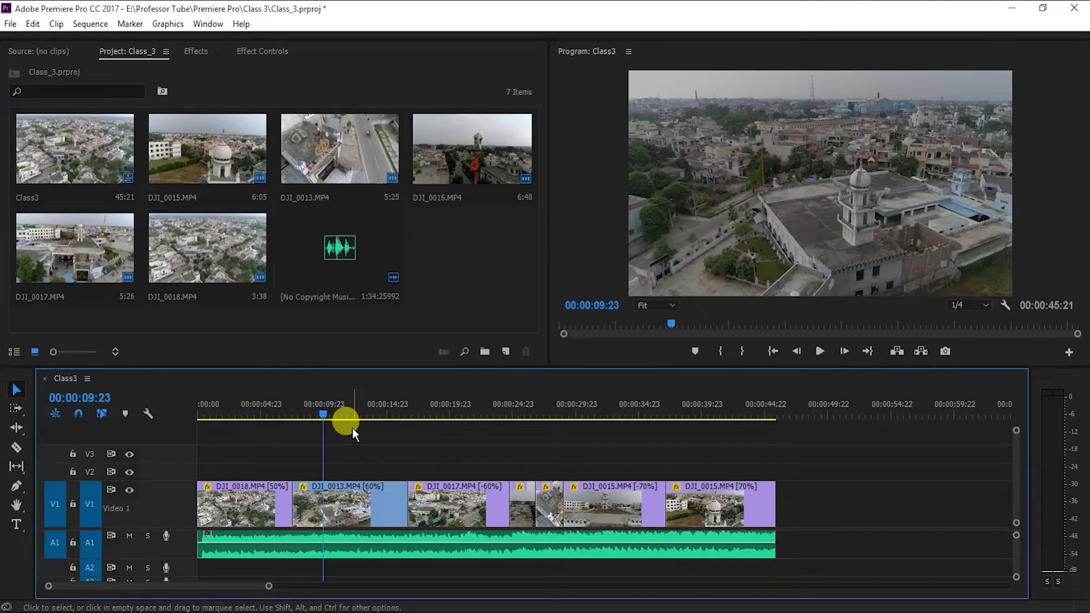
{"action": "left_click", "coordinate": [88, 26]}
{"action": "left_click", "coordinate": [88, 26]}
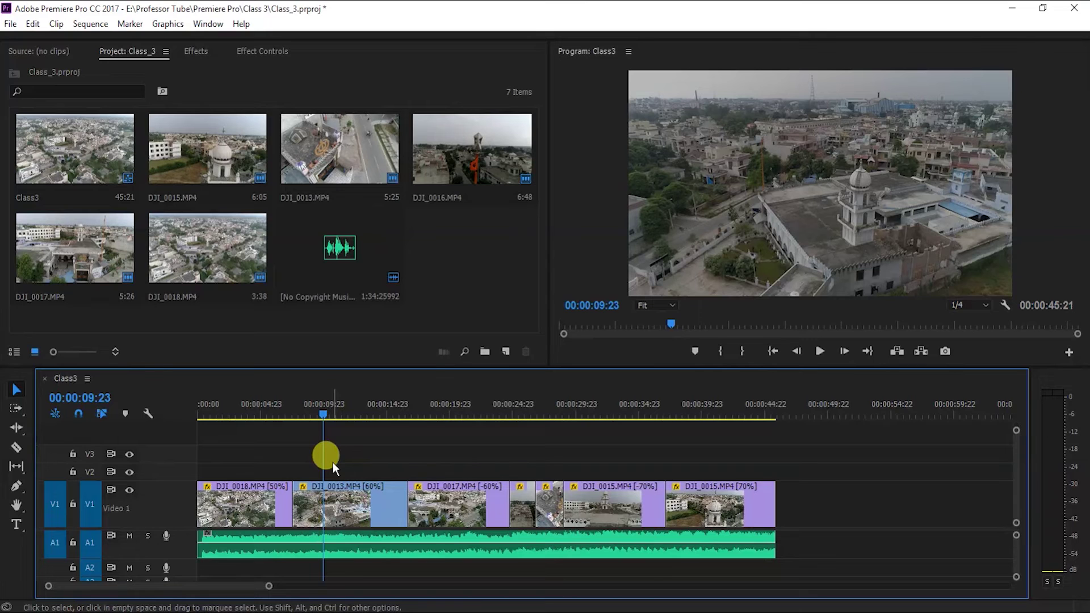
{"action": "key", "text": "ctrl+a"}
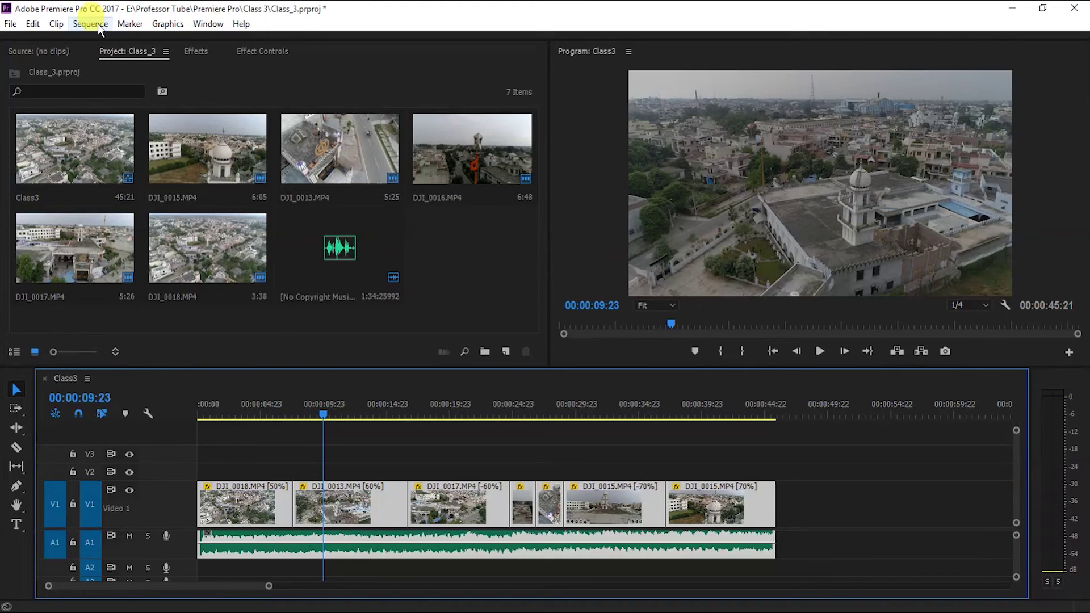
{"action": "left_click", "coordinate": [97, 26]}
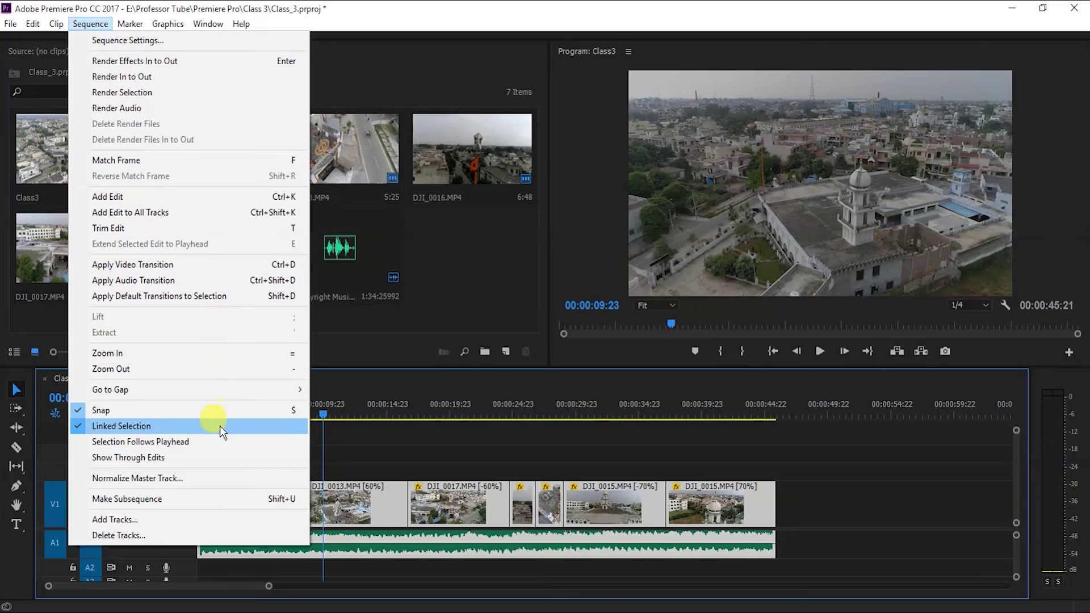
{"action": "left_click", "coordinate": [211, 501]}
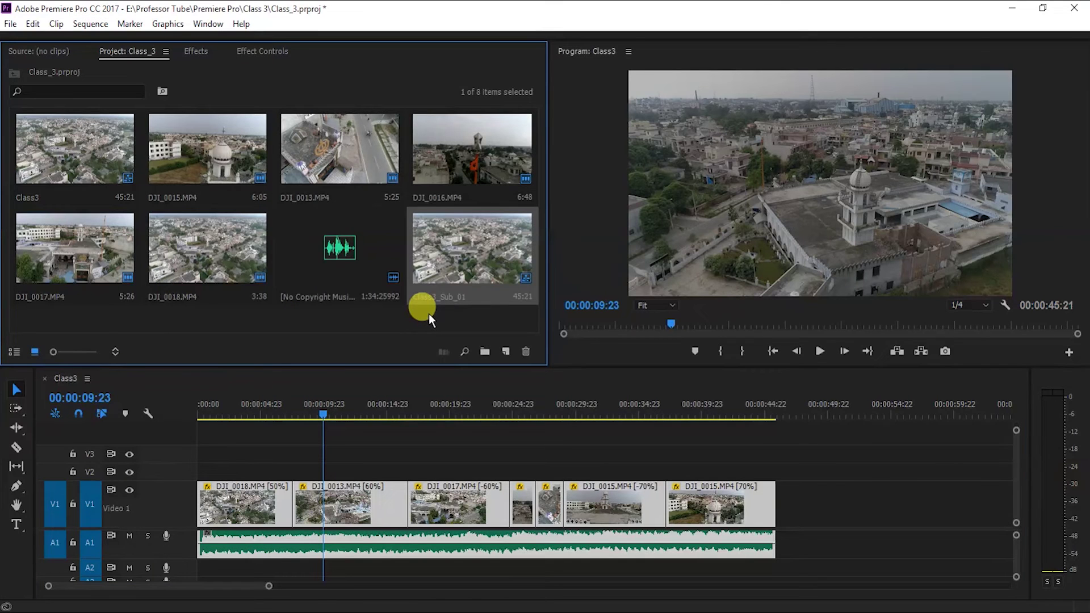
{"action": "left_click", "coordinate": [428, 313]}
{"action": "left_click", "coordinate": [442, 251]}
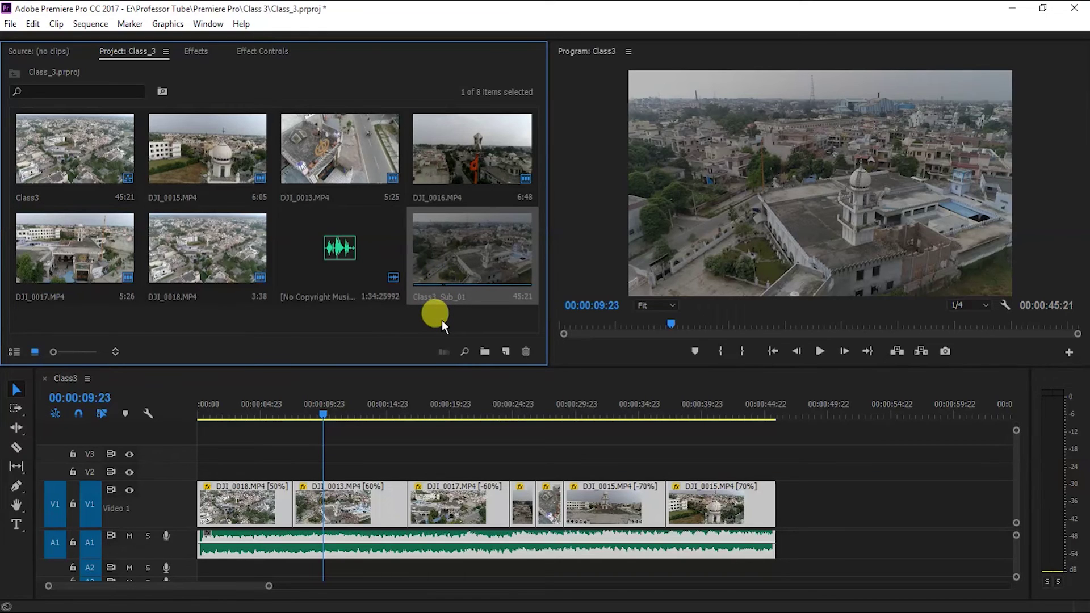
{"action": "key", "text": "Delete"}
{"action": "left_click", "coordinate": [91, 24]}
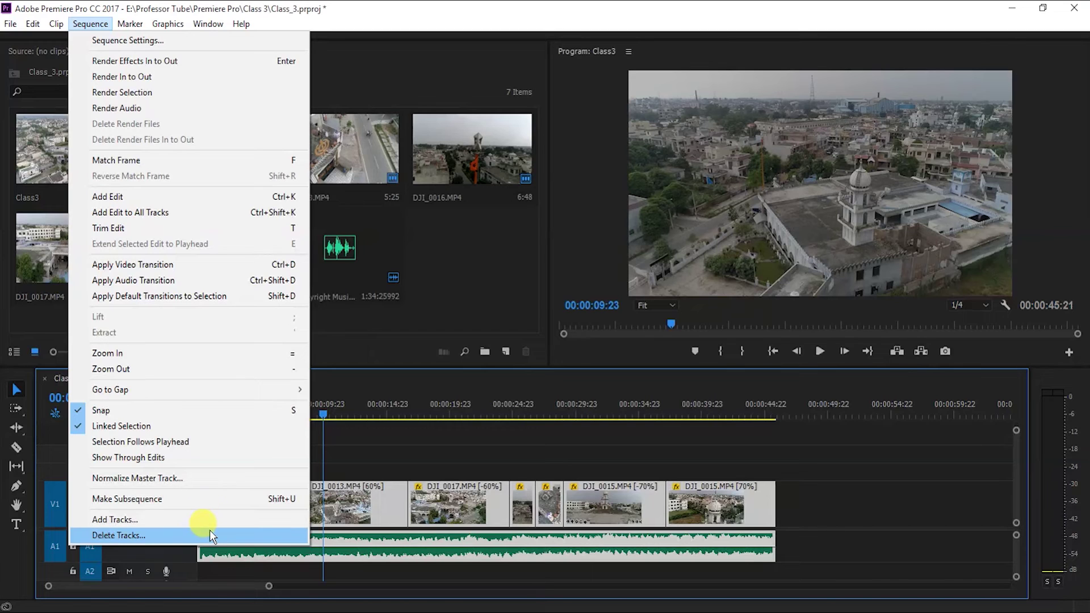
{"action": "left_click", "coordinate": [428, 468]}
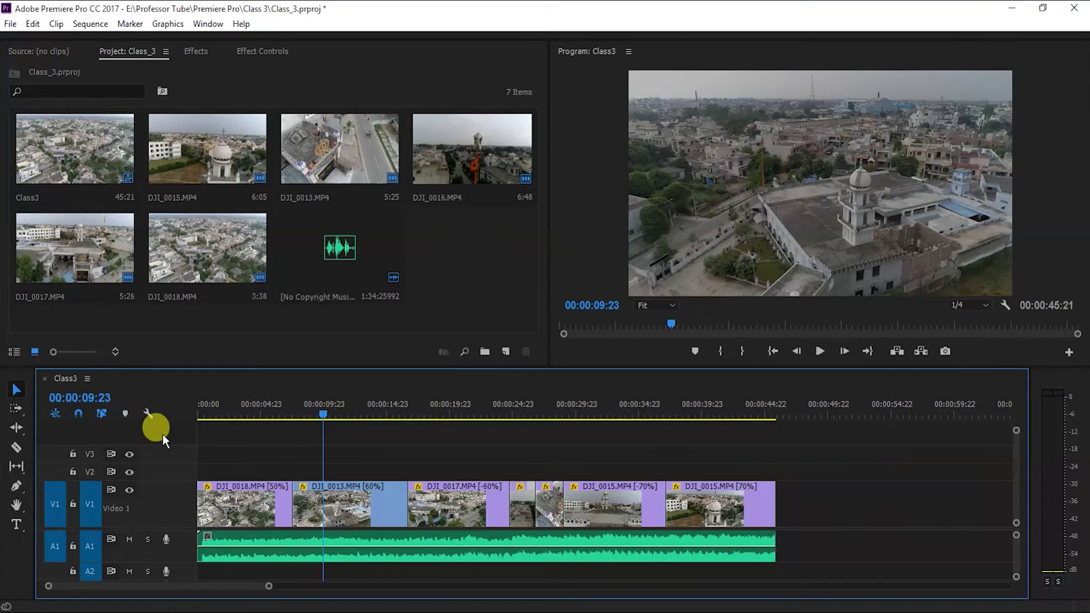
{"action": "mouse_move", "coordinate": [347, 462]}
{"action": "left_mouse_down"}
{"action": "mouse_move", "coordinate": [497, 522]}
{"action": "mouse_move", "coordinate": [455, 522]}
{"action": "left_mouse_up"}
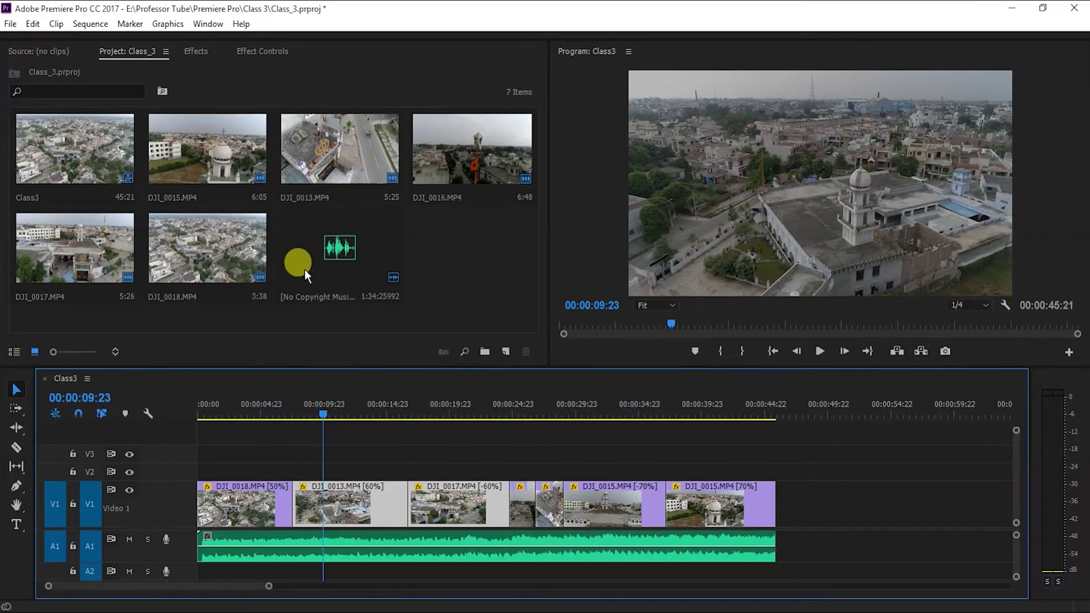
{"action": "left_click", "coordinate": [127, 26]}
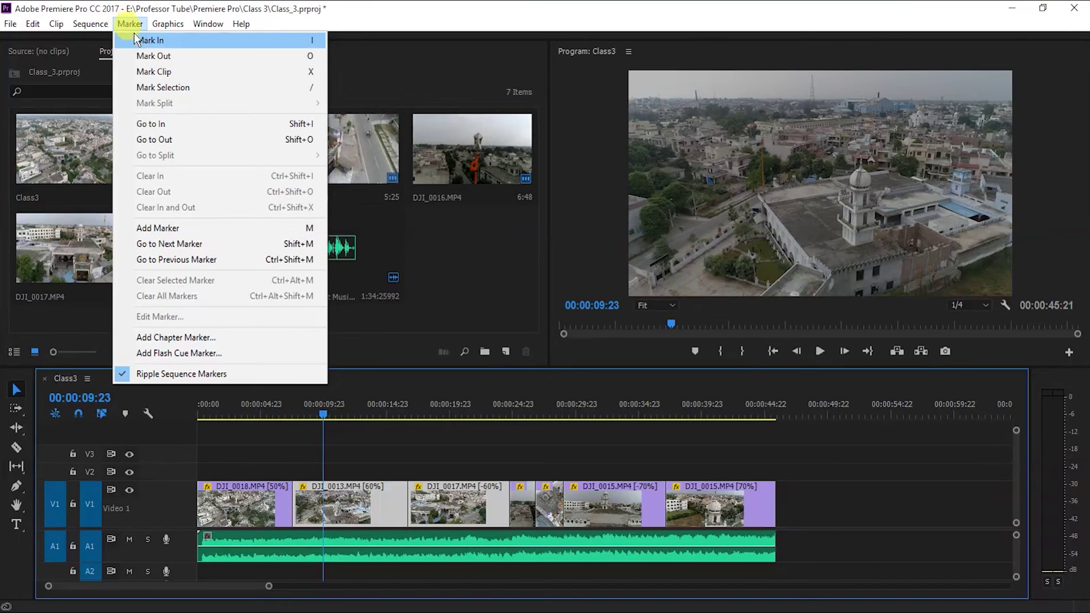
{"action": "left_click", "coordinate": [169, 47]}
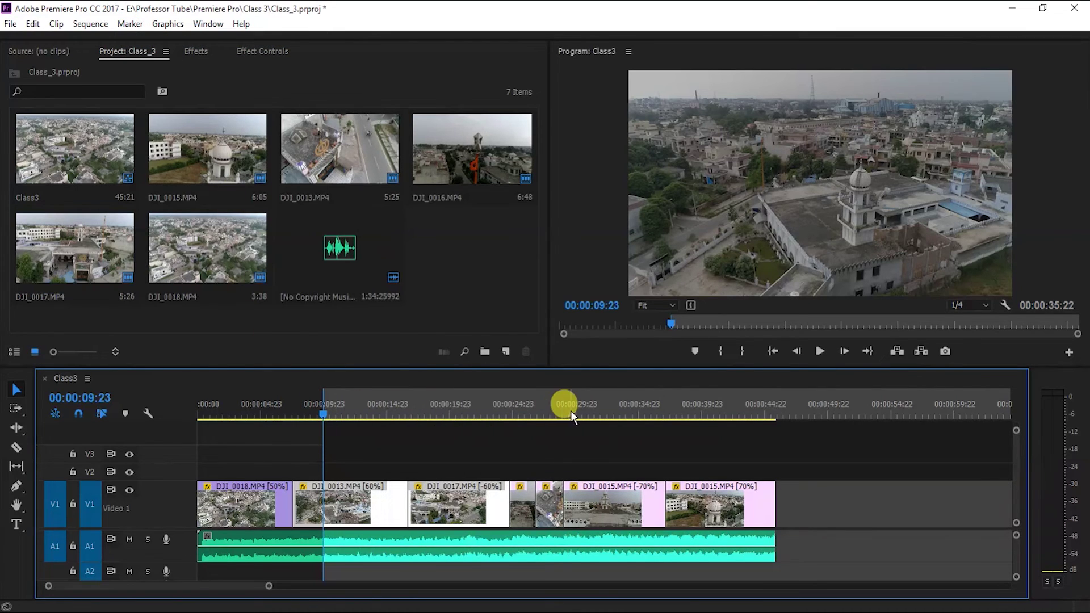
{"action": "left_click", "coordinate": [588, 411]}
{"action": "left_click", "coordinate": [130, 24]}
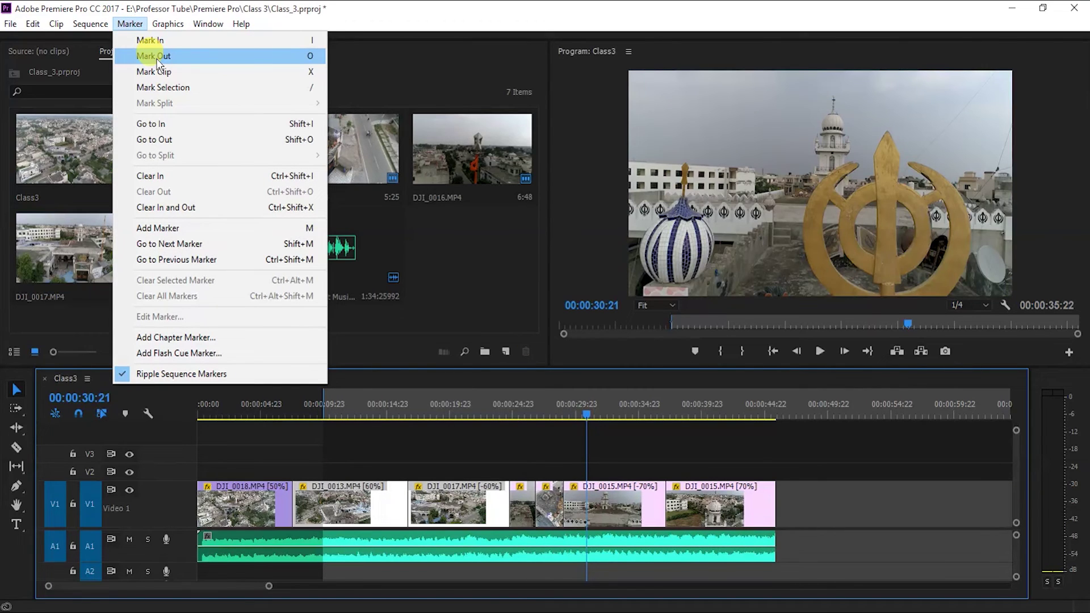
{"action": "left_click", "coordinate": [156, 57]}
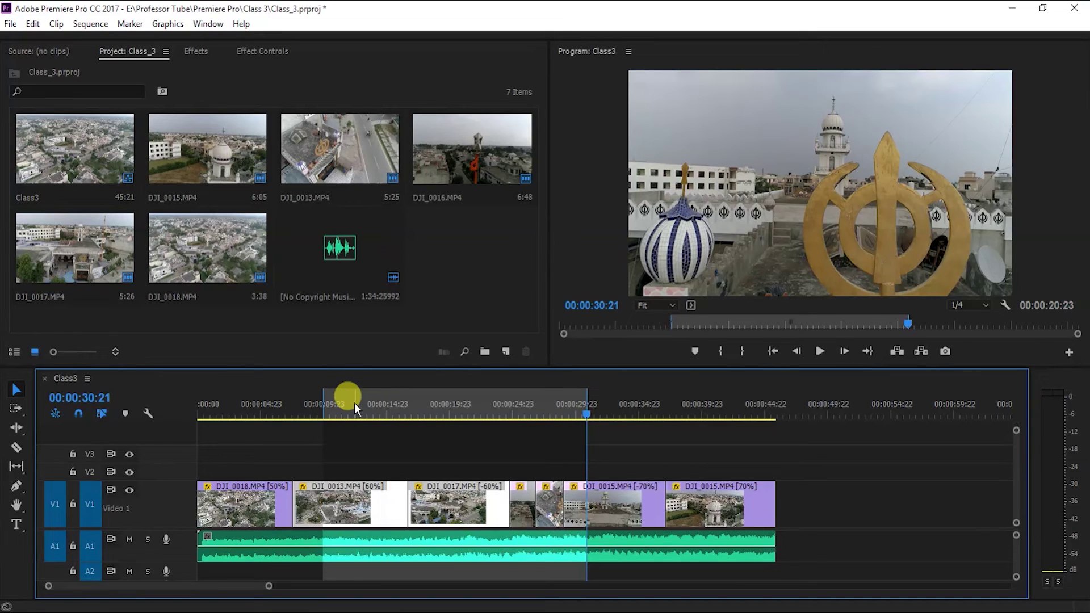
{"action": "key", "text": "ctrl+z"}
{"action": "left_click", "coordinate": [130, 24]}
{"action": "left_click", "coordinate": [149, 67]}
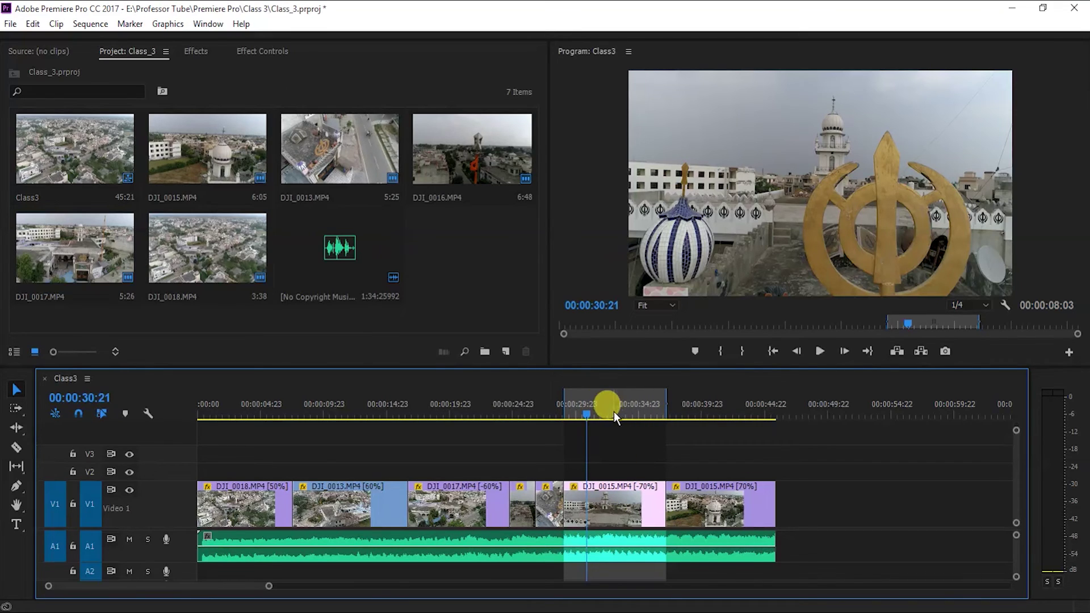
{"action": "key", "text": "ctrl+z"}
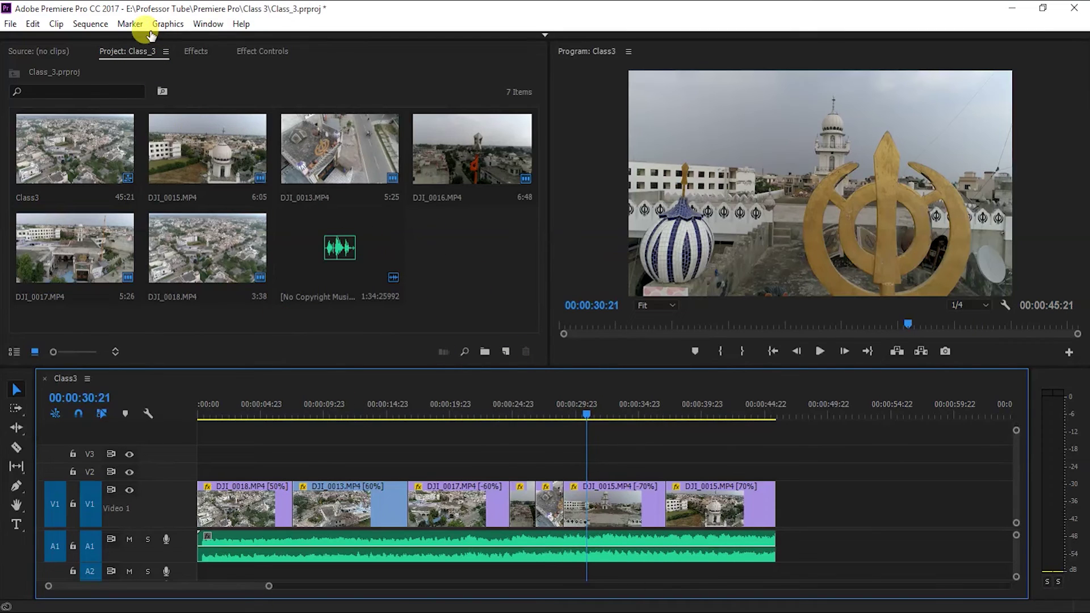
Step: Marquee-select all V1 clips and mark In and Out around the selection
{"action": "left_click", "coordinate": [130, 24]}
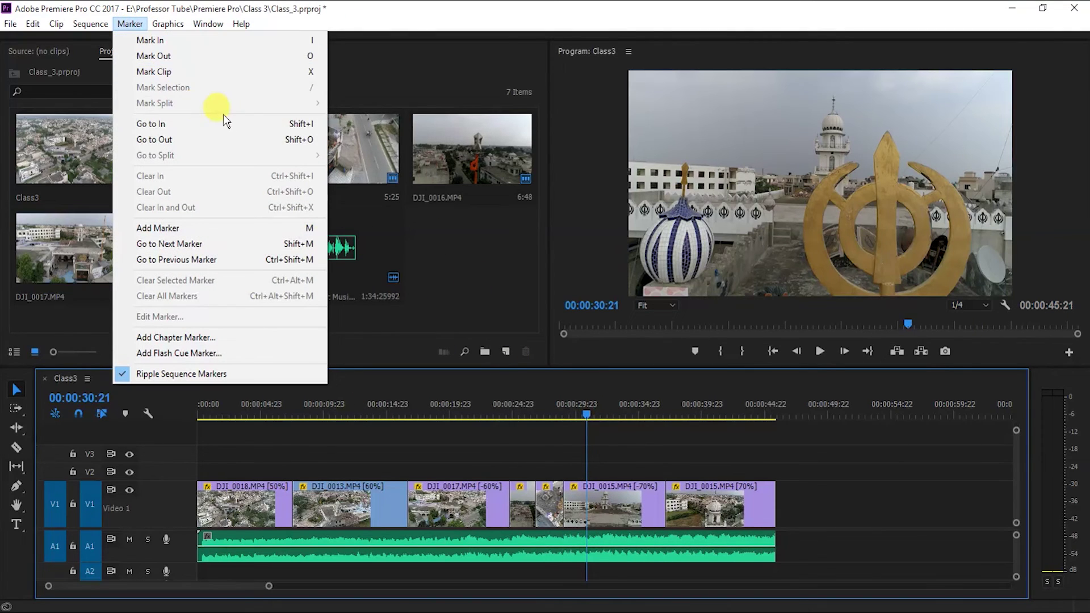
{"action": "left_click_drag", "start_coordinate": [839, 562], "coordinate": [204, 479]}
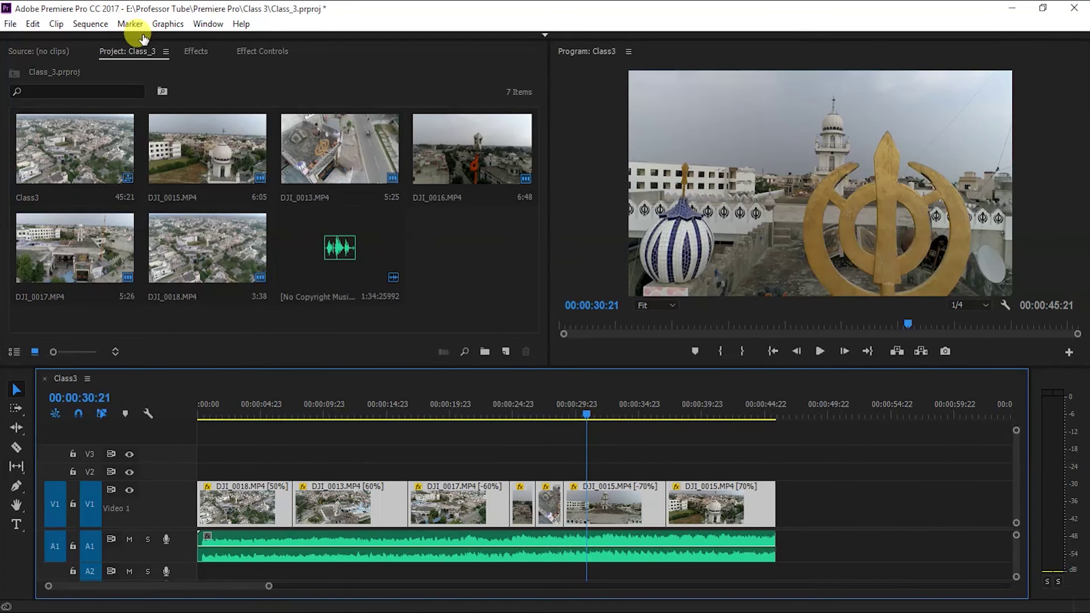
{"action": "left_click", "coordinate": [130, 24]}
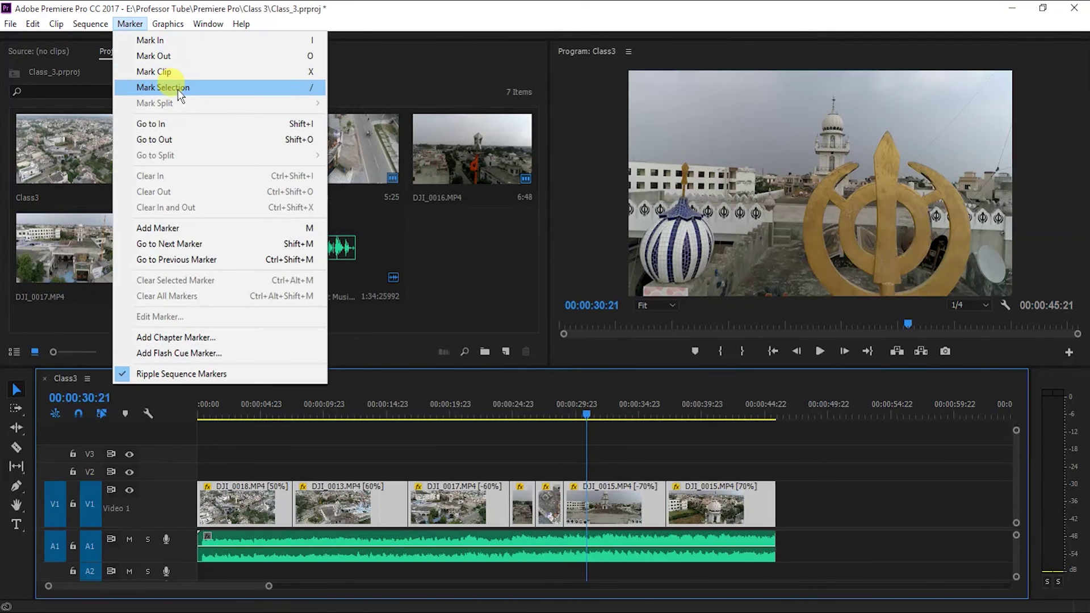
{"action": "left_click", "coordinate": [207, 24]}
Step: Jump the playhead to the In point, then the Out point, and deselect the clips
{"action": "left_click", "coordinate": [130, 24]}
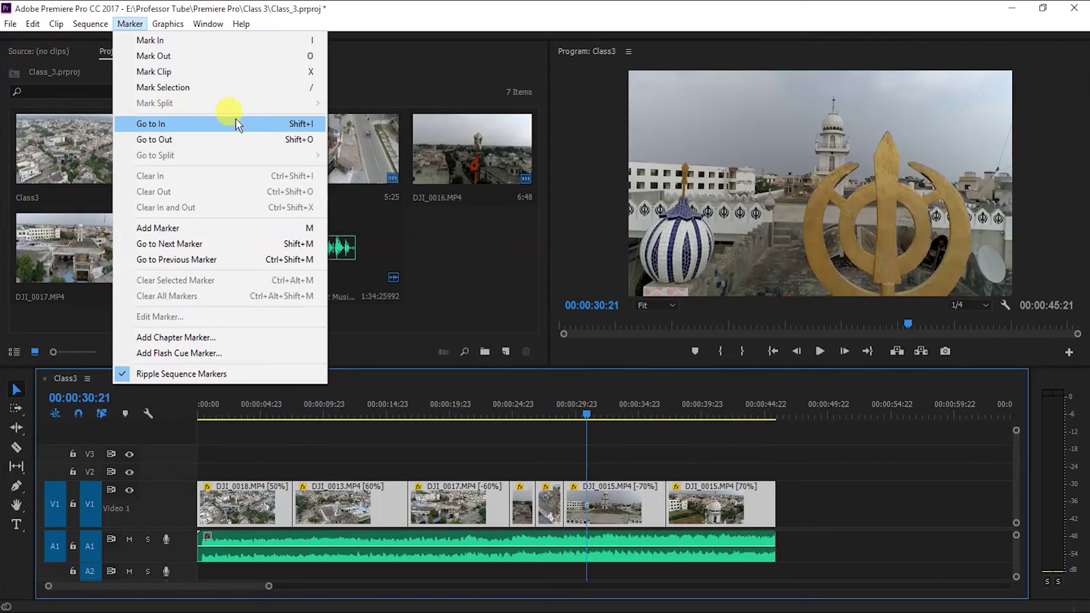
{"action": "left_click", "coordinate": [236, 121]}
{"action": "left_click", "coordinate": [176, 136]}
{"action": "left_click", "coordinate": [132, 26]}
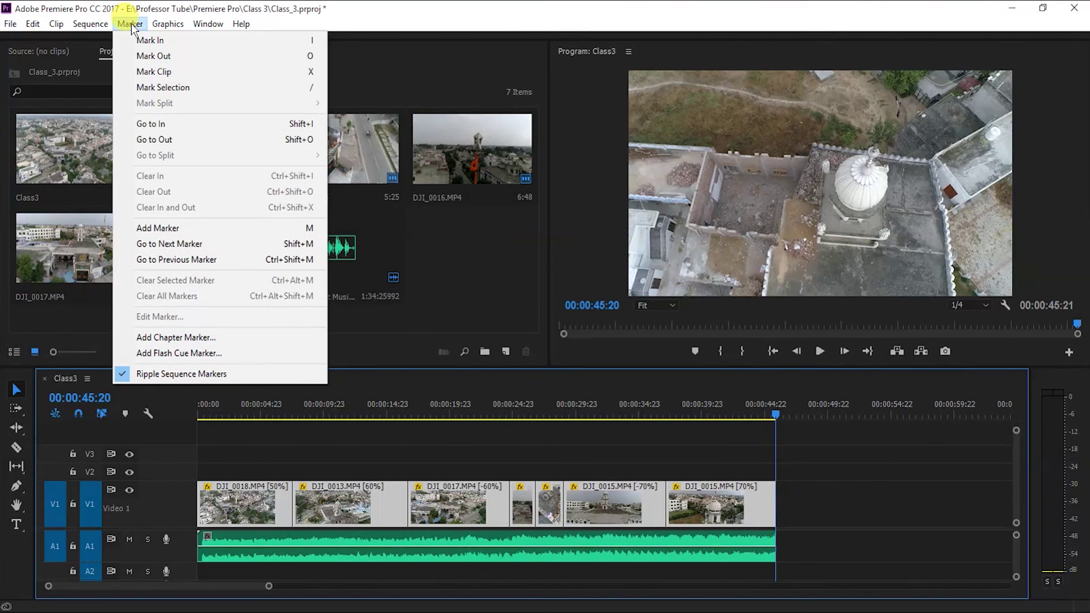
{"action": "left_click", "coordinate": [345, 430]}
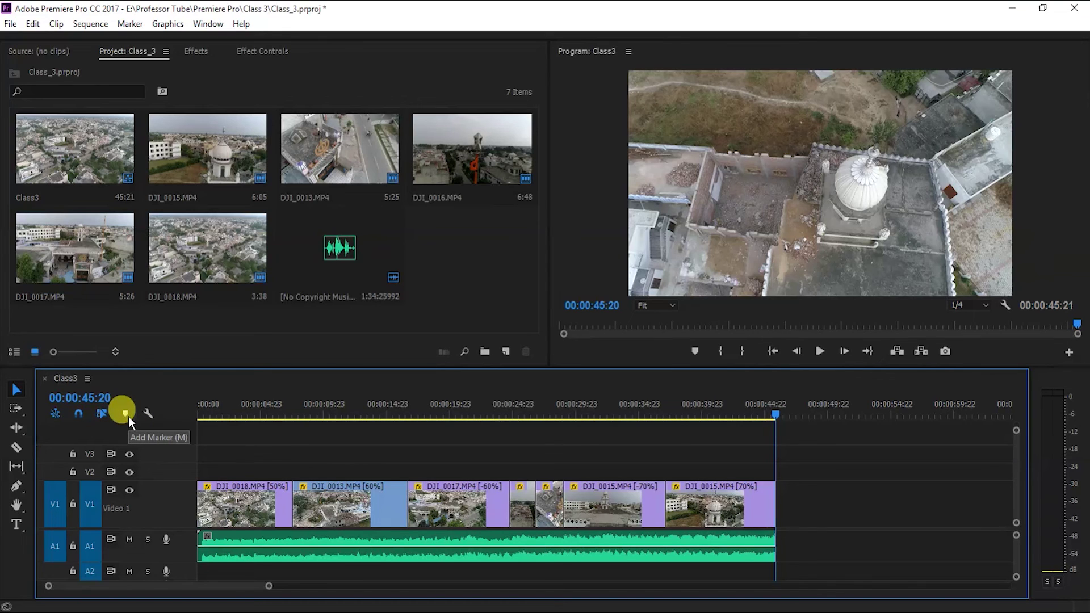
Step: Jump to the previous marker at 00:00:45:20 and display the Graphics menu
{"action": "left_click", "coordinate": [130, 24]}
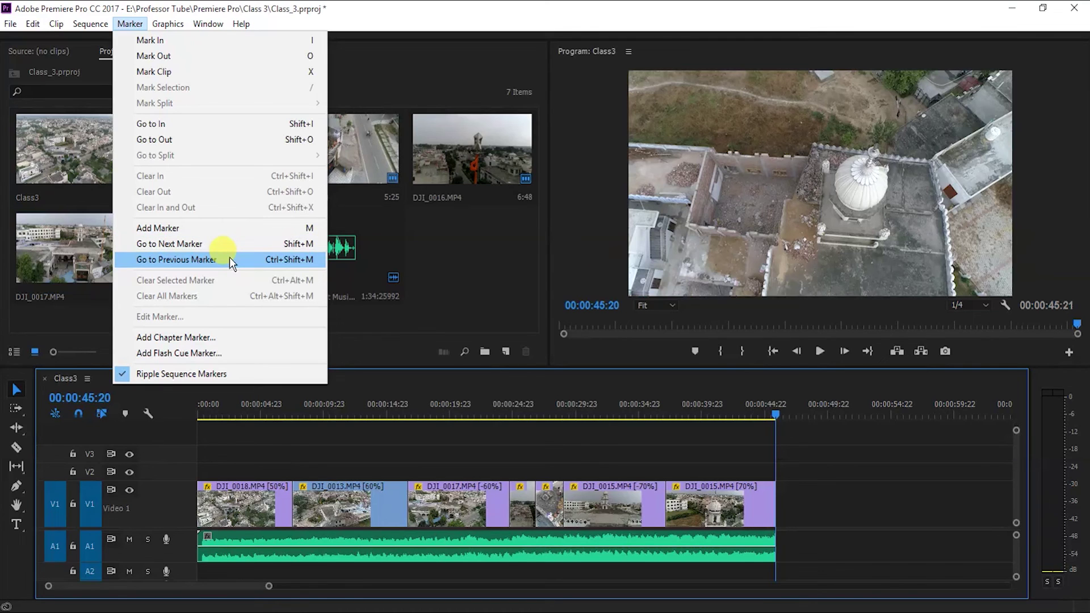
{"action": "left_click", "coordinate": [229, 260]}
{"action": "left_click", "coordinate": [166, 23]}
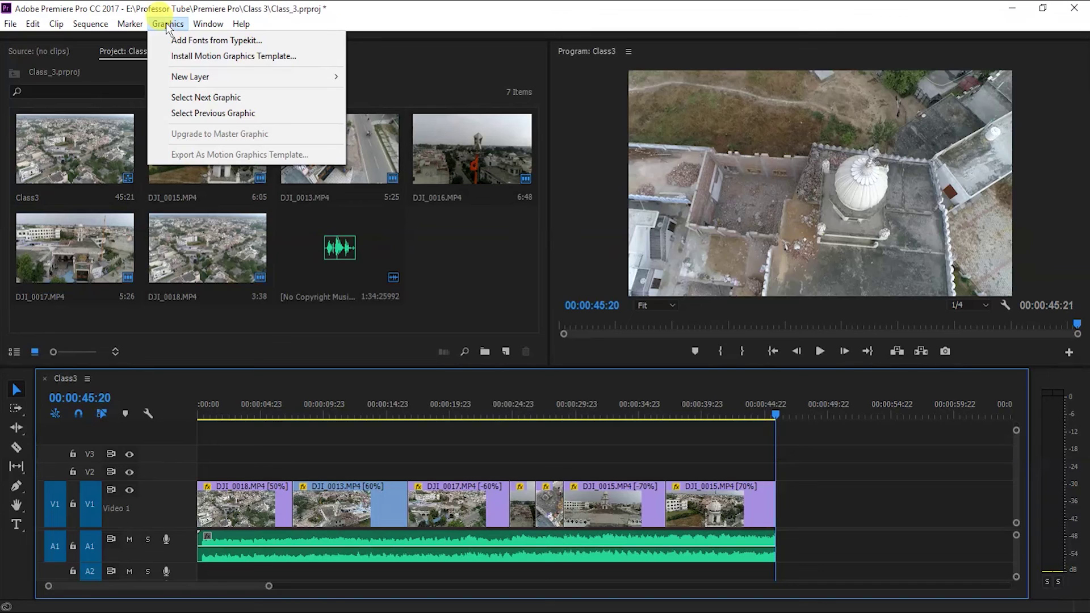
Step: View the Graphics > New Layer submenu, then move over to the Window menu
{"action": "mouse_move", "coordinate": [188, 72]}
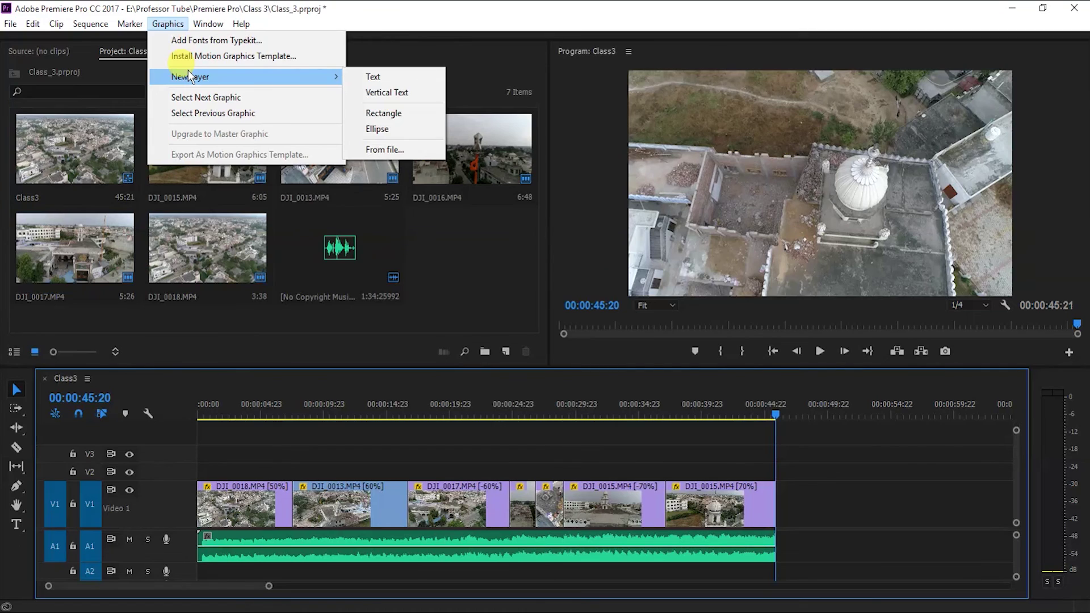
{"action": "mouse_move", "coordinate": [199, 20]}
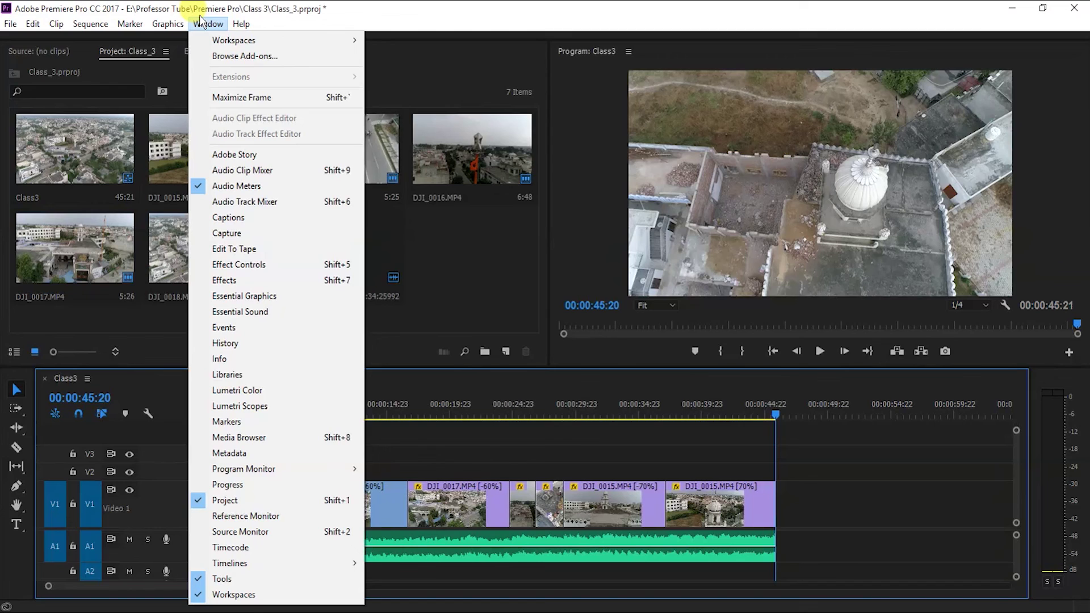
Step: Apply the My Space workspace from Window > Workspaces and reopen the Window menu
{"action": "mouse_move", "coordinate": [231, 44]}
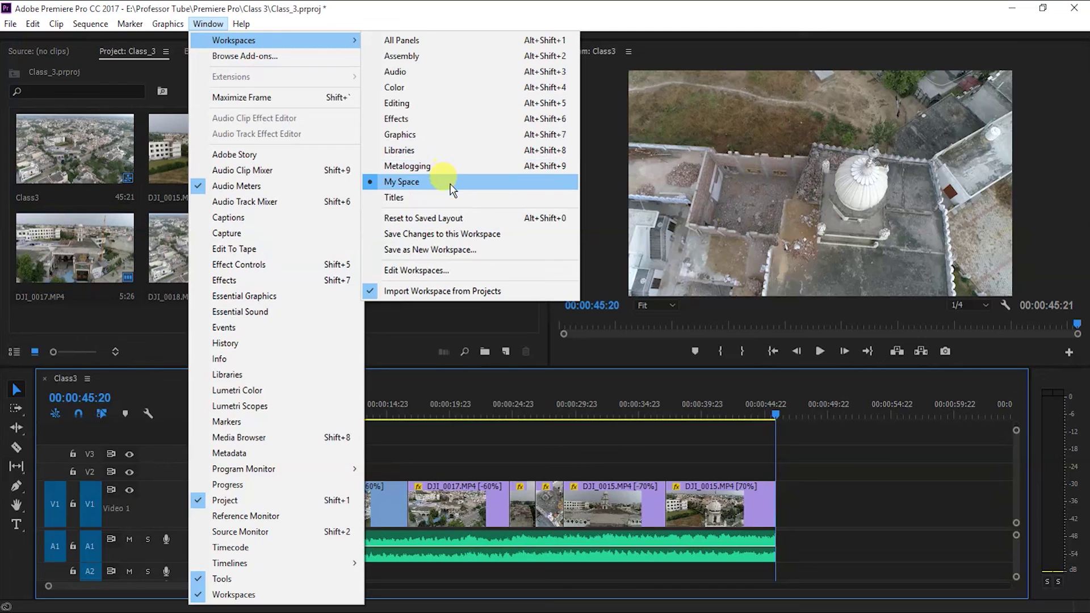
{"action": "left_click", "coordinate": [449, 198]}
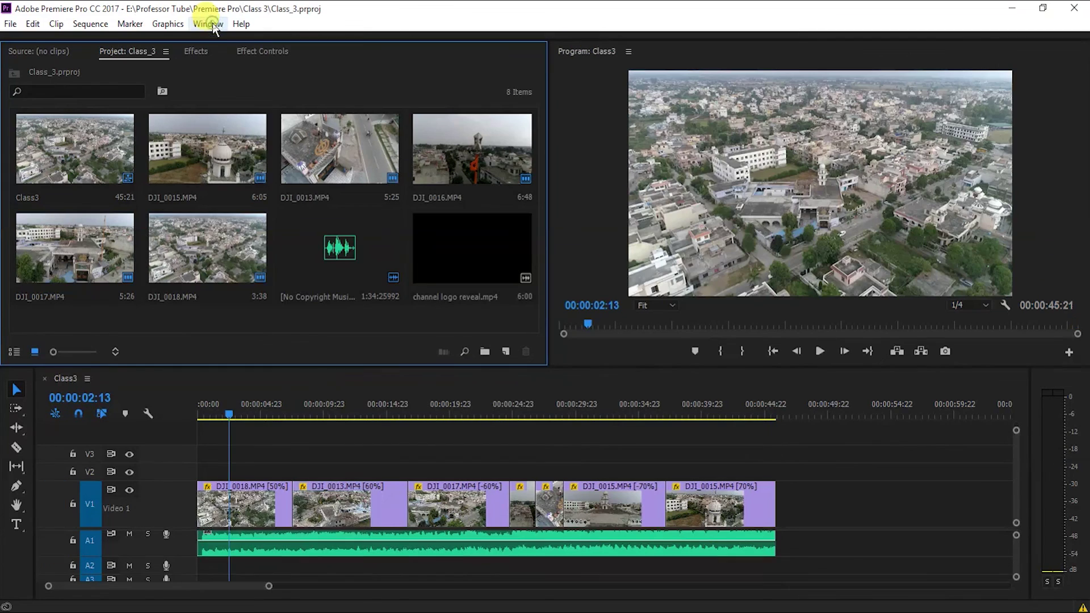
{"action": "left_click", "coordinate": [211, 24]}
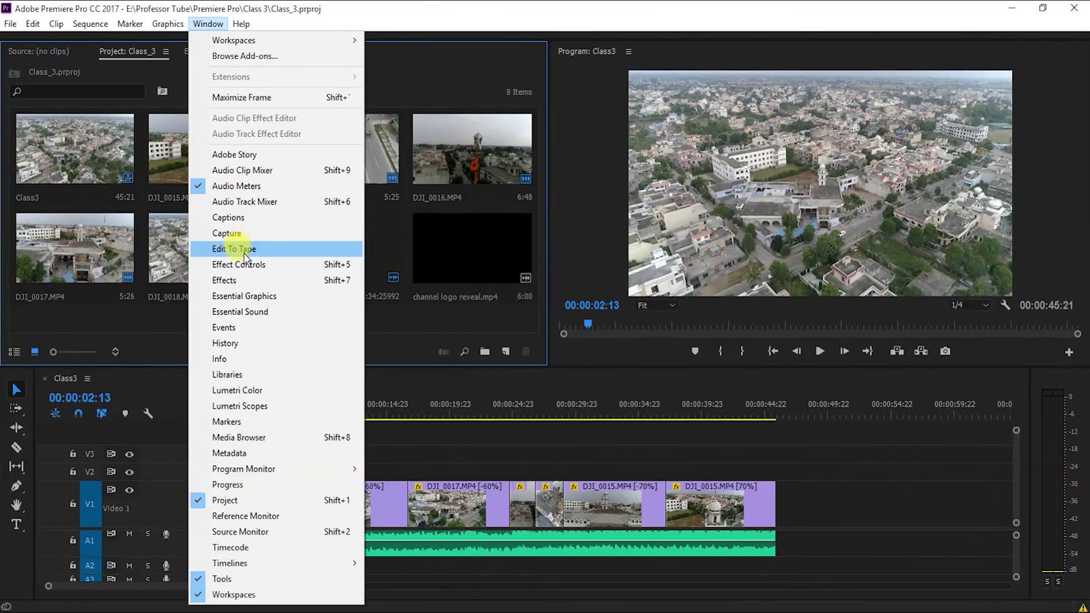
Step: Open the History panel, close it with Close Panel, and reopen the Window menu
{"action": "left_click", "coordinate": [259, 342]}
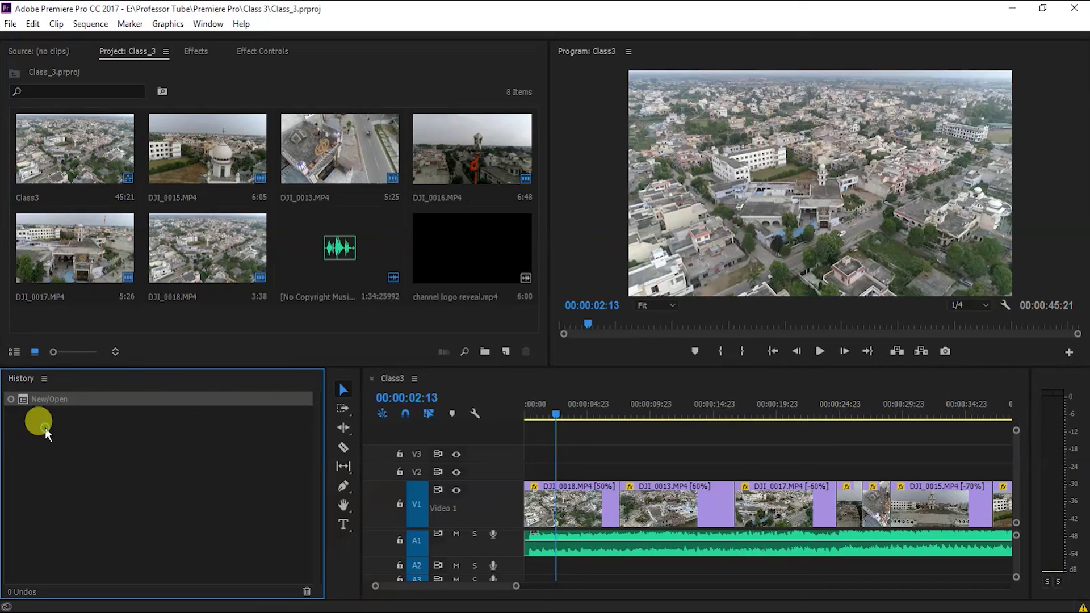
{"action": "right_click", "coordinate": [21, 380]}
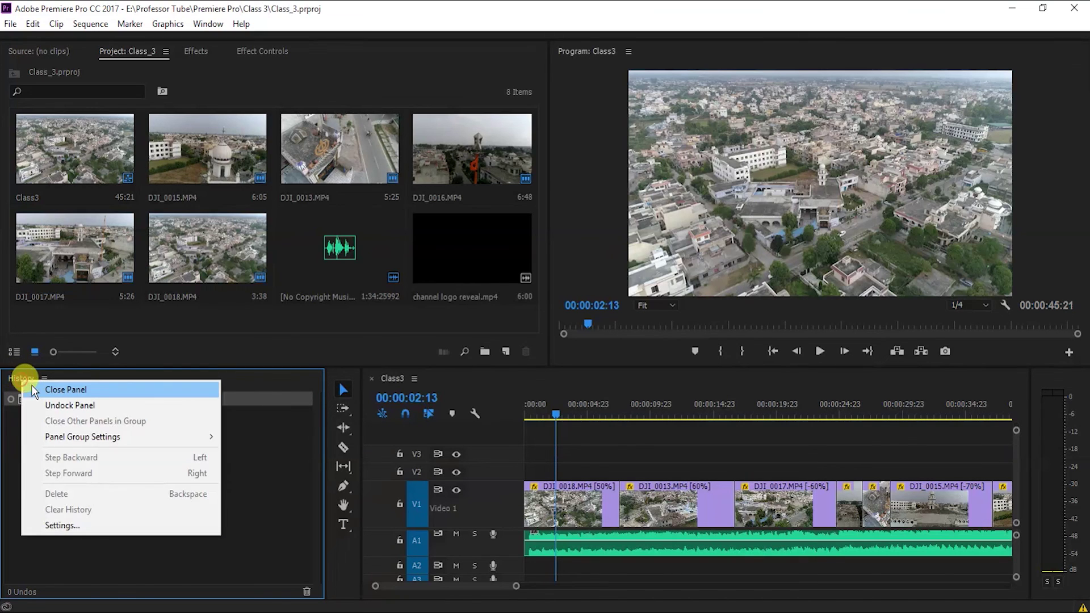
{"action": "left_click", "coordinate": [33, 388]}
{"action": "left_click", "coordinate": [208, 23]}
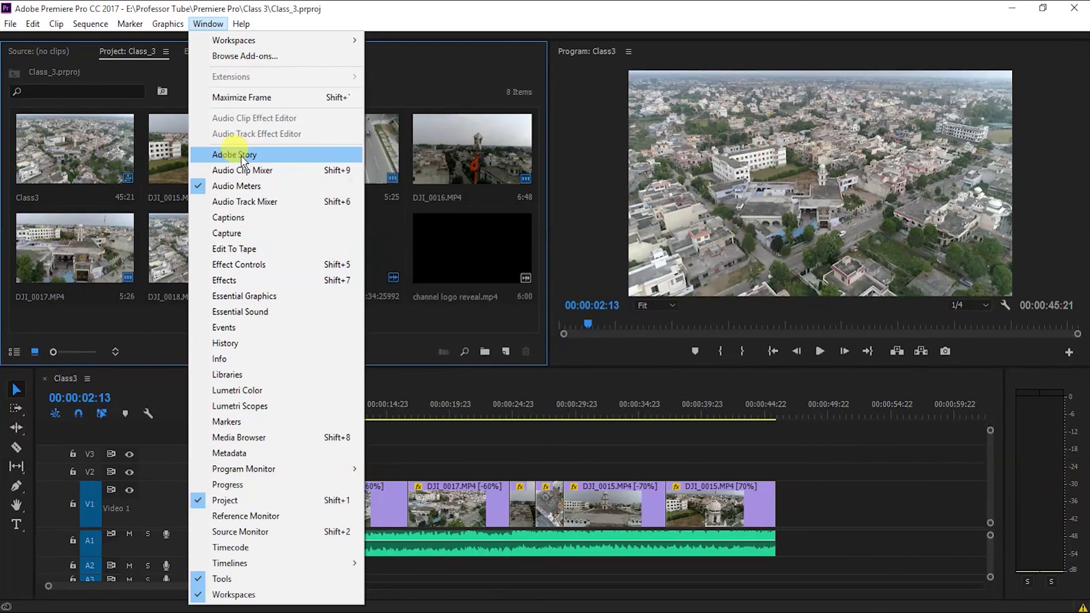
Step: Dismiss the Window menu and display the Help menu with Keyboard and Updates
{"action": "left_click", "coordinate": [218, 27]}
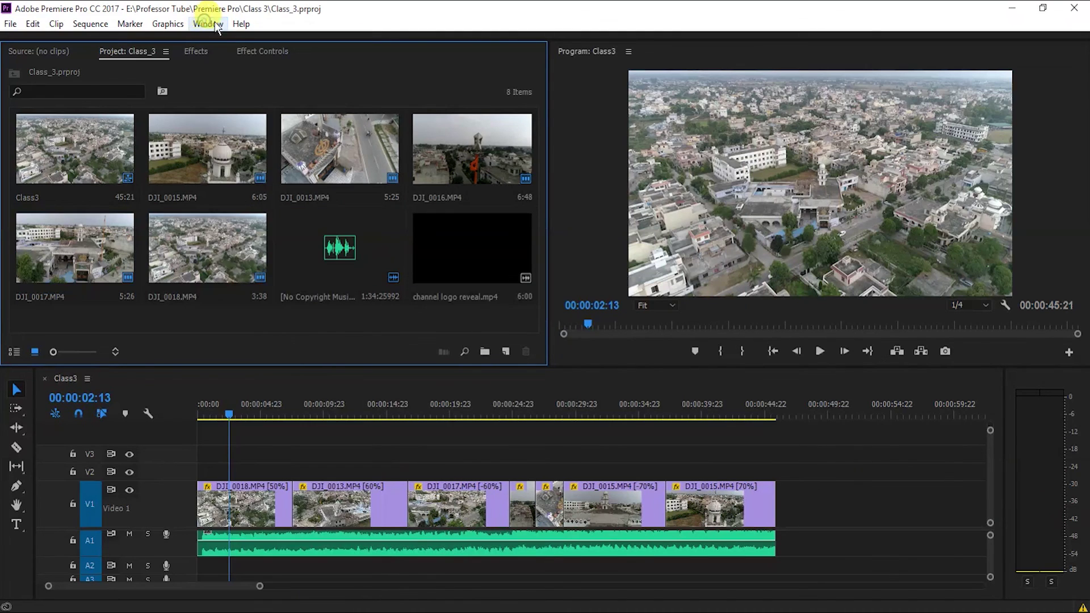
{"action": "left_click", "coordinate": [246, 25]}
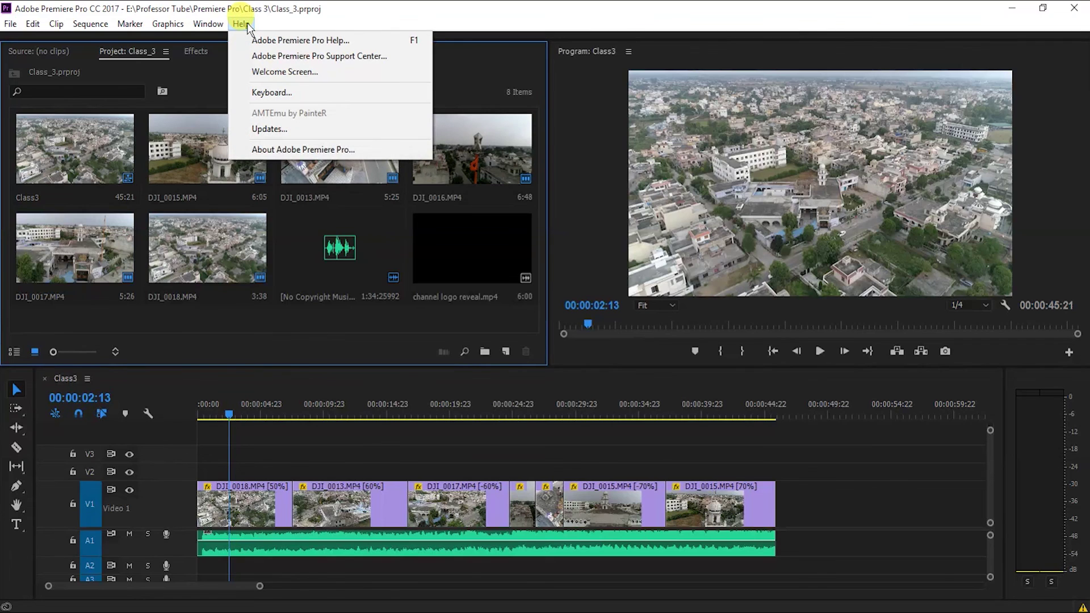